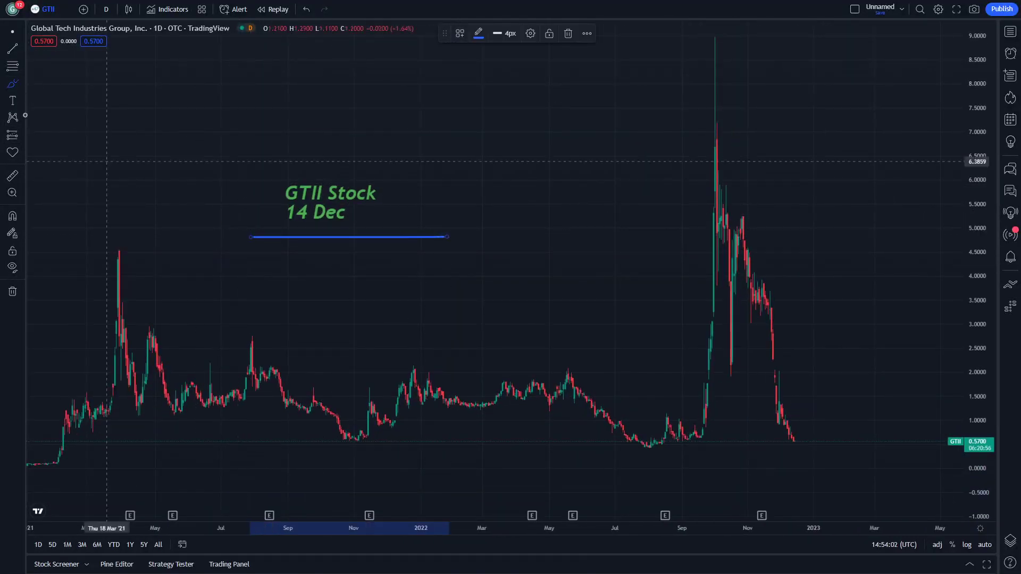
- Shift the "GTII Stock 14 Dec" title and nudge its blue underline so the title sits centred above it
left_click_drag(326, 194, 354, 192)
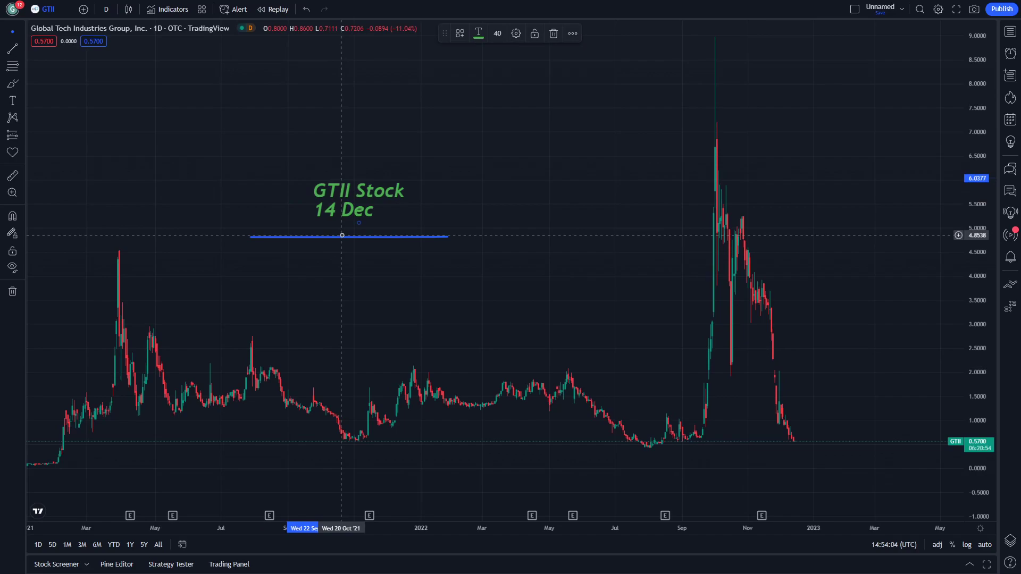
left_click_drag(342, 235, 349, 227)
- Draw a nearly flat trend line across the range highs, from about 2.18 in February 2021 to about 1.96 in April 2023
left_click_drag(411, 269, 505, 294)
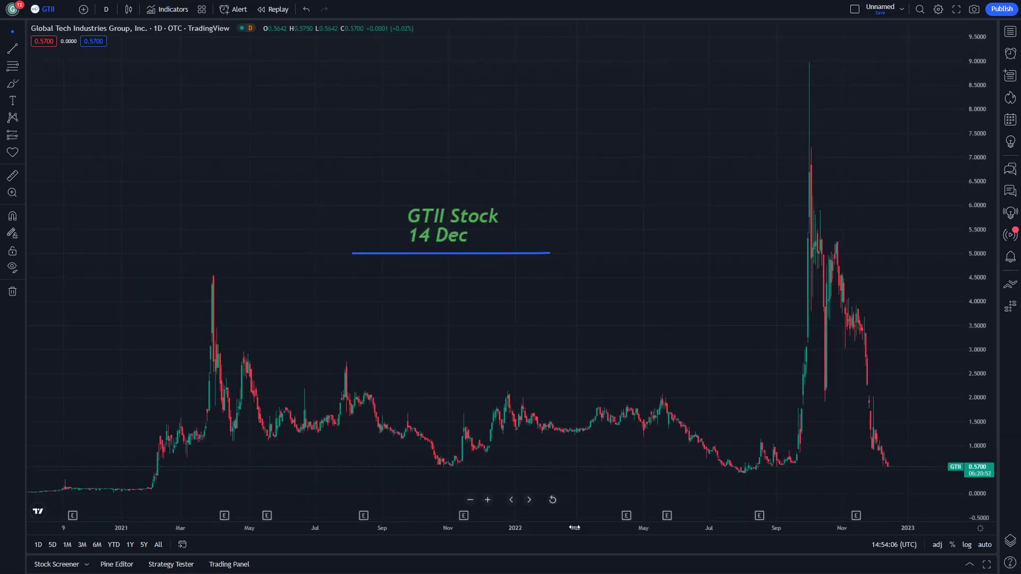
left_click_drag(574, 527, 655, 525)
left_click_drag(630, 469, 502, 420)
left_click(12, 49)
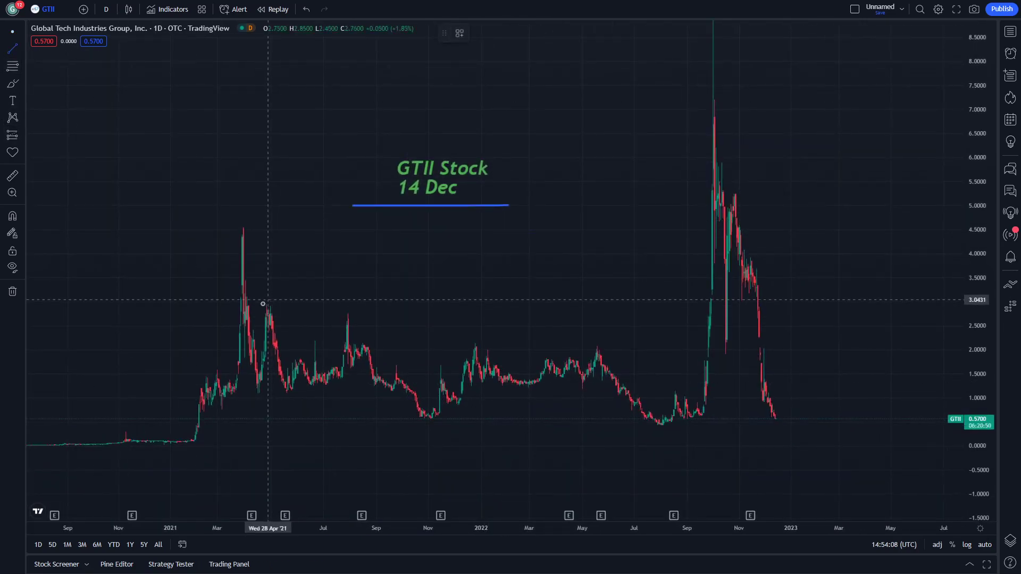
left_click(215, 341)
left_click(873, 351)
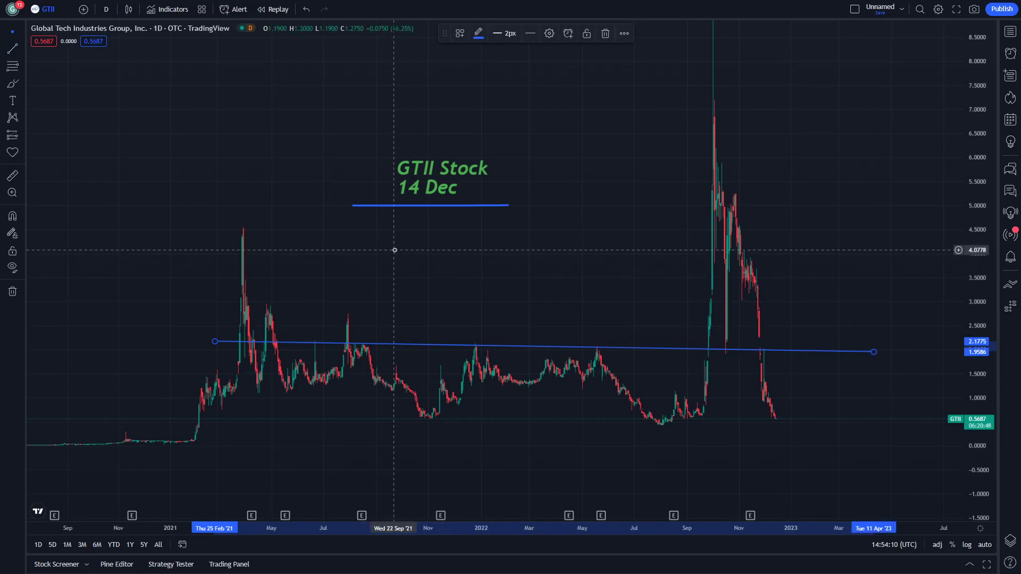
- Draw a second trend line under the range lows, from about 0.54 in early 2021 to about 0.37 in 2023
left_click_drag(397, 250, 310, 211)
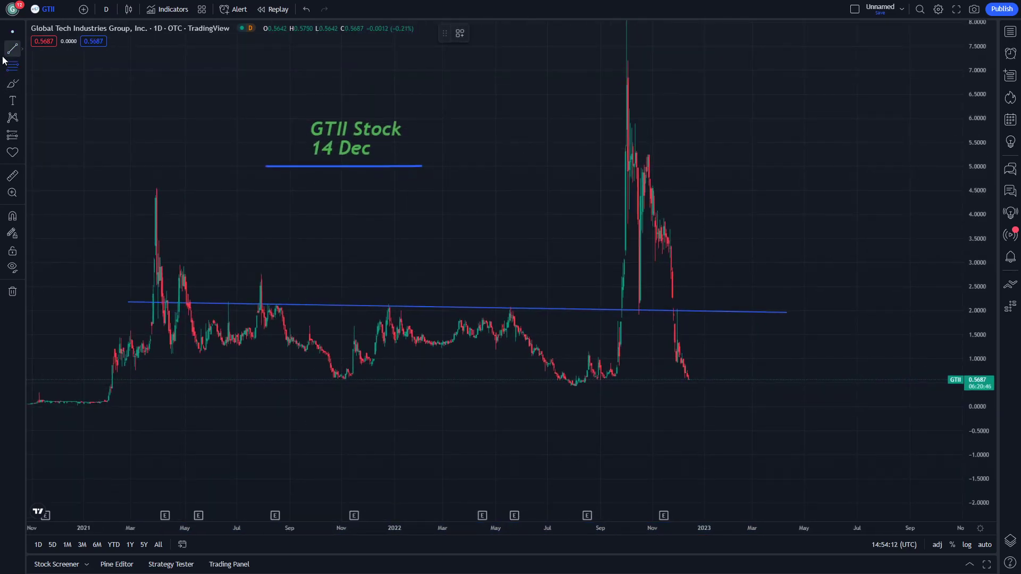
left_click(13, 49)
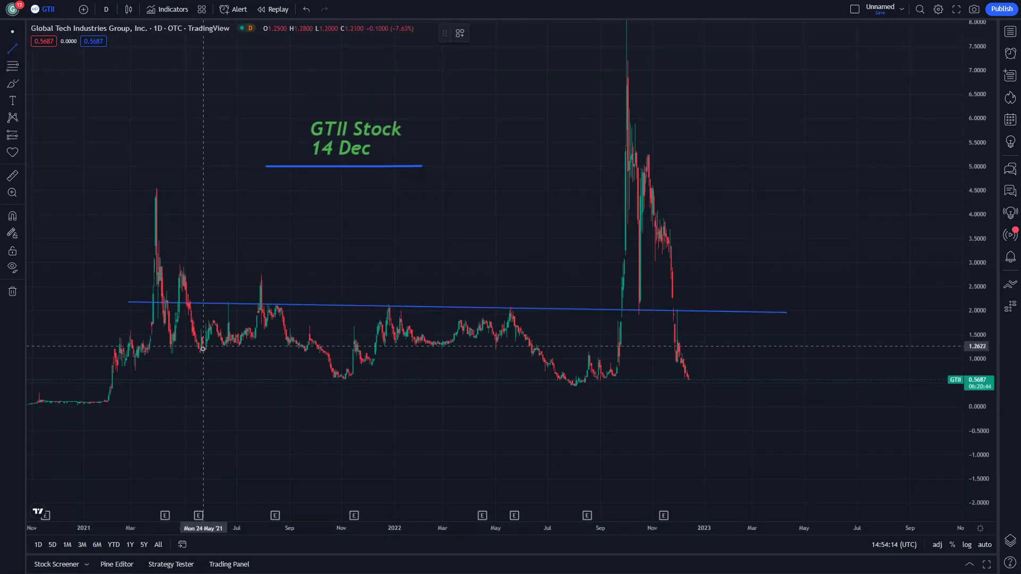
left_click(144, 381)
left_click(796, 389)
- Examine the price action between the two range lines and the autumn 2022 spike and drop
left_click_drag(560, 281, 556, 318)
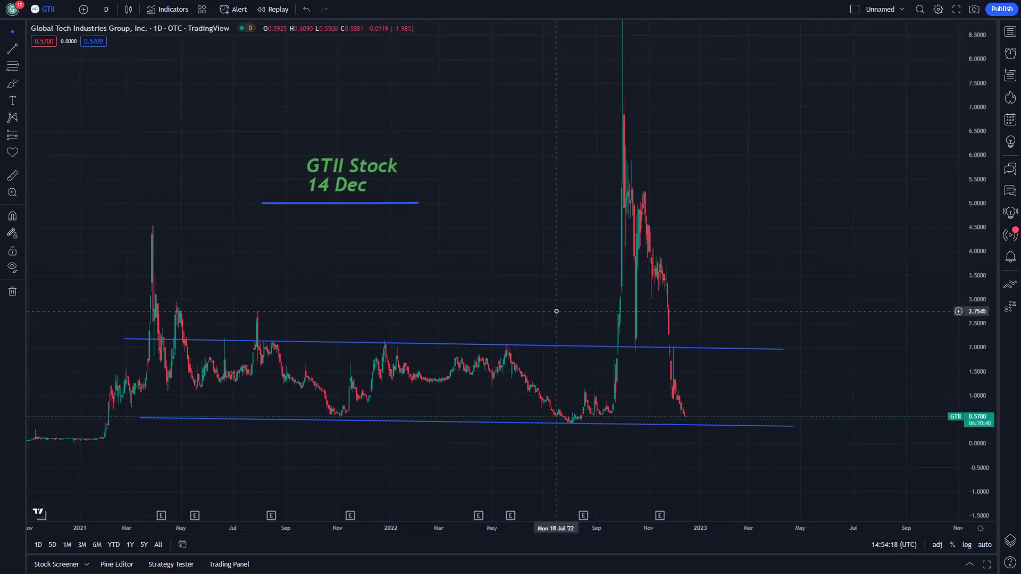
left_click_drag(677, 529, 656, 492)
scroll(656, 492, "up", 1)
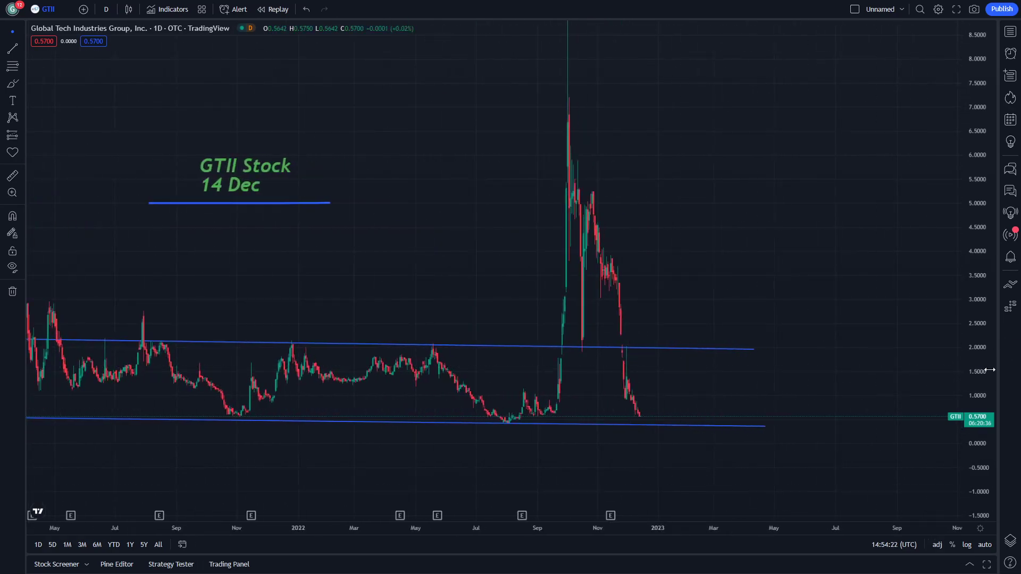
left_click_drag(588, 453, 870, 453)
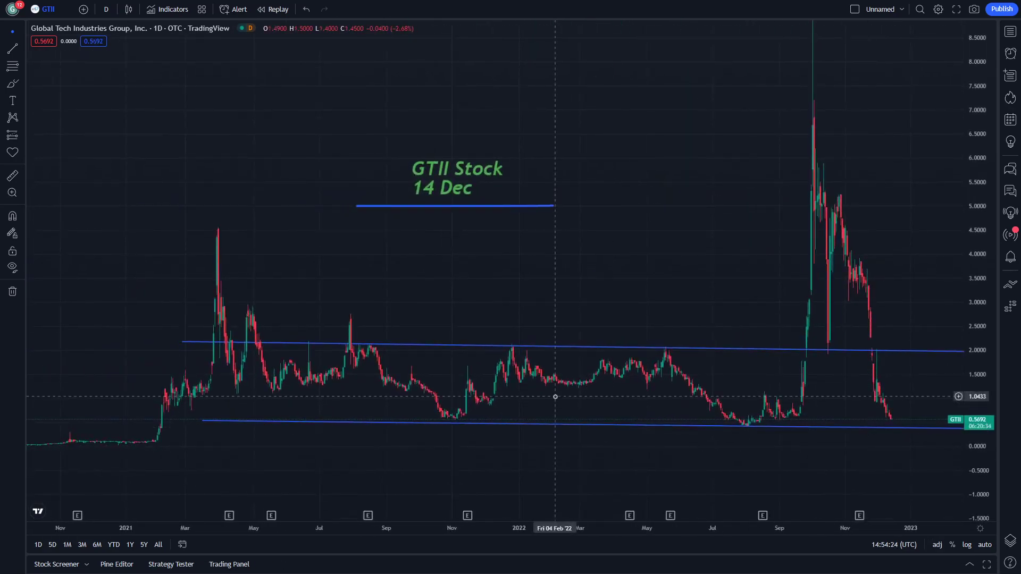
left_click_drag(552, 339, 321, 372)
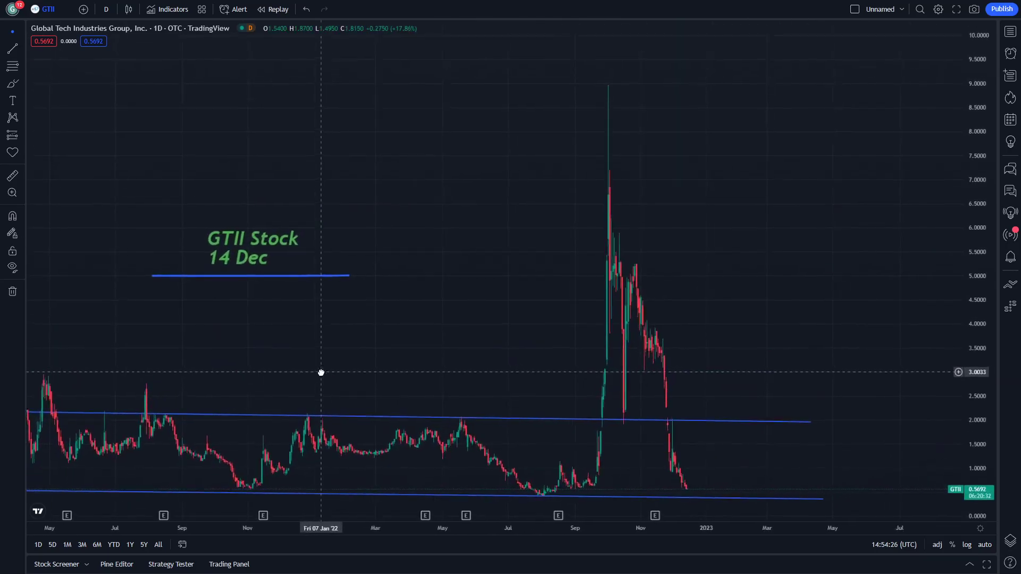
left_click_drag(672, 533, 560, 532)
left_click_drag(268, 344, 473, 308)
left_click_drag(189, 197, 390, 184)
left_click(313, 241)
left_click_drag(314, 241, 450, 229)
left_click_drag(603, 230, 538, 275)
left_click_drag(686, 530, 658, 530)
- Draw a descending trend line from about 6.8 in September 2022 over the lower highs down through the lower range line
key("alt+t")
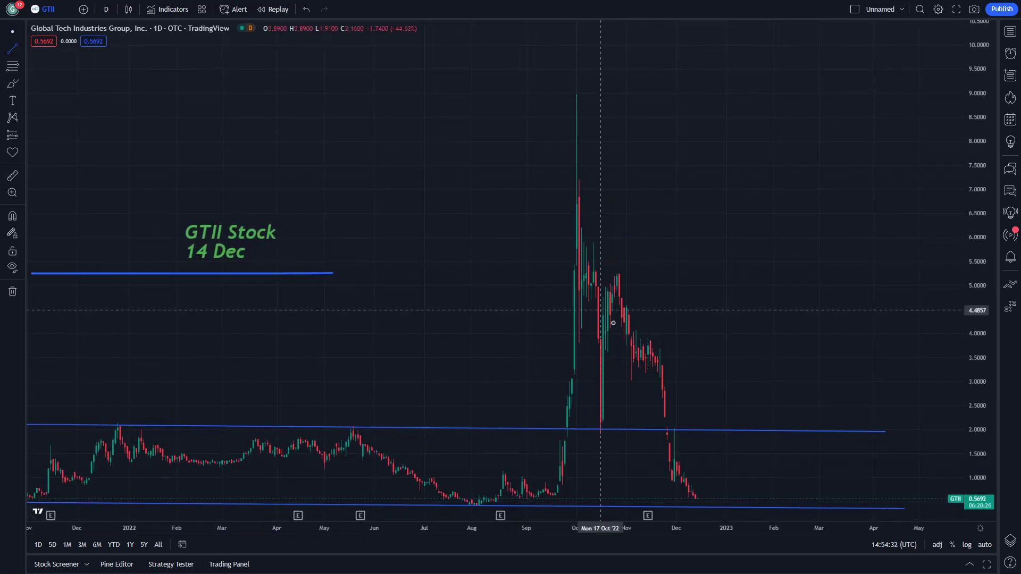
left_click(546, 199)
left_click(843, 517)
- Brush a wave from the latest candle up to the upper range line and back down, circling where the descending line meets the lower one
mouse_move(842, 423)
left_mouse_down()
mouse_move(822, 366)
mouse_move(676, 341)
left_mouse_up()
left_click(13, 83)
mouse_move(683, 441)
left_mouse_down()
mouse_move(658, 461)
mouse_move(681, 456)
left_mouse_up()
mouse_move(531, 433)
left_mouse_down()
mouse_move(575, 371)
mouse_move(629, 448)
mouse_move(653, 441)
left_mouse_up()
left_click(12, 31)
left_click_drag(139, 118, 434, 171)
left_click_drag(428, 388, 282, 315)
left_click_drag(514, 326, 454, 321)
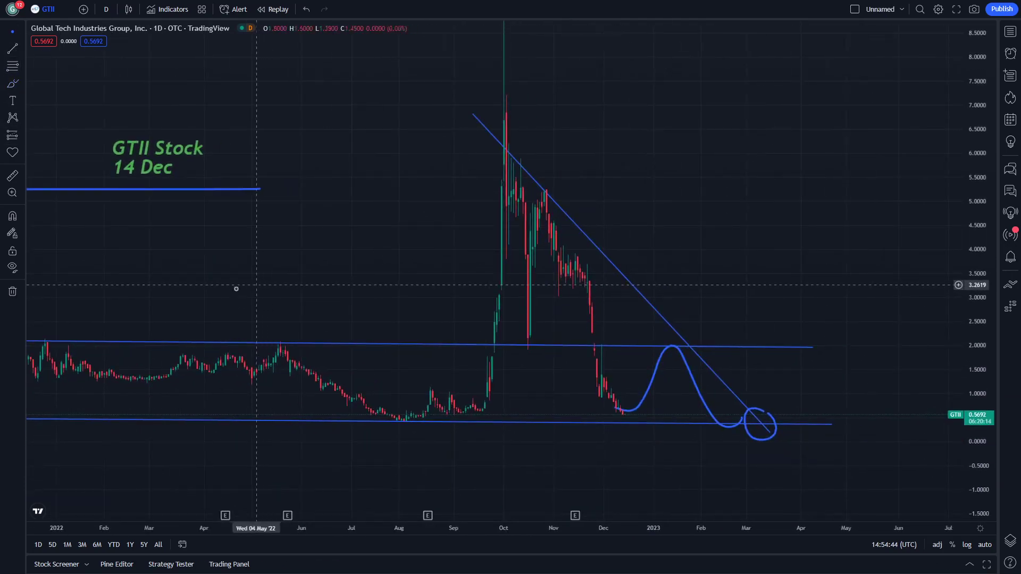
- Brush a rising breakout path from the circled crossing up to about 4.8 around June 2023
left_click(13, 83)
mouse_move(756, 410)
left_mouse_down()
mouse_move(777, 400)
mouse_move(896, 212)
left_mouse_up()
left_click(12, 33)
- Remove all 8 drawings from the chart
mouse_move(250, 187)
left_mouse_down()
mouse_move(422, 228)
mouse_move(465, 250)
mouse_move(349, 205)
mouse_move(205, 197)
left_mouse_up()
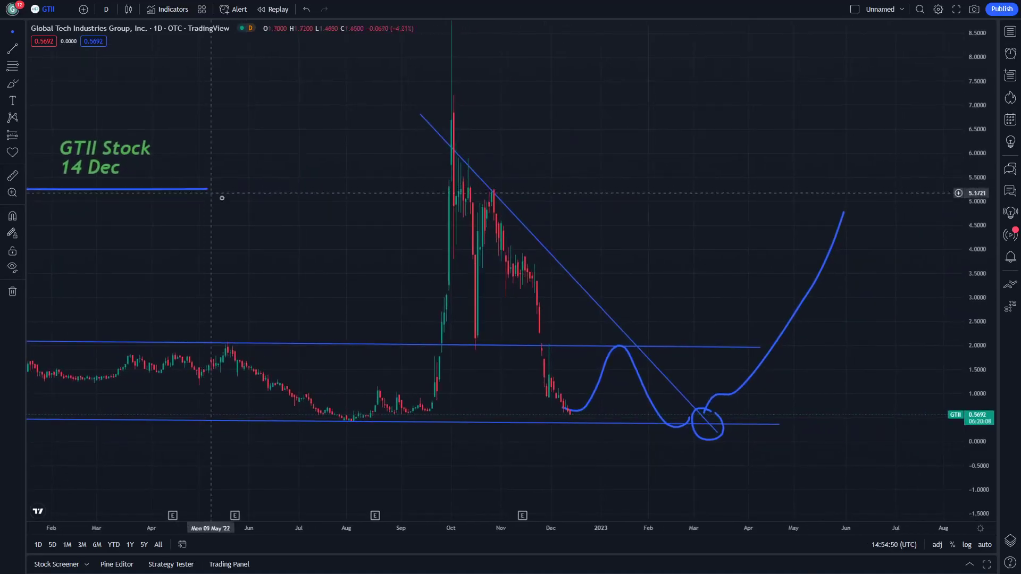
left_click(12, 291)
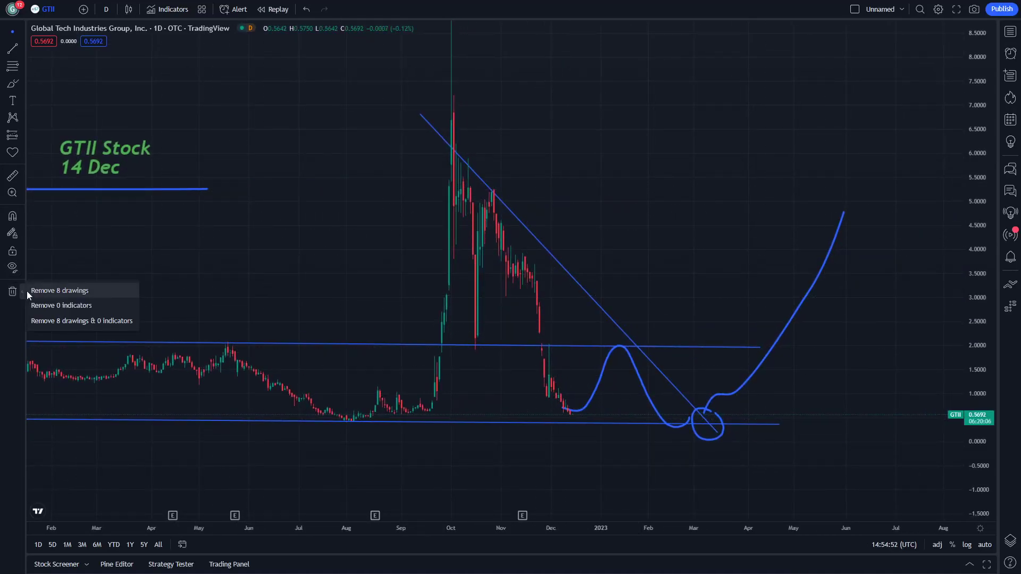
left_click(32, 290)
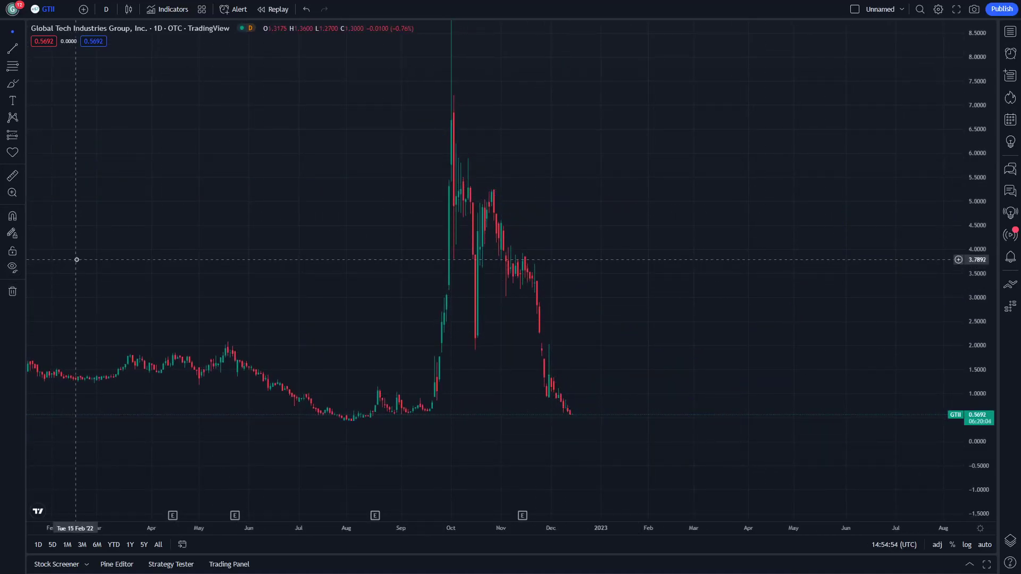
- Brush a stair-stepping upward projection from the latest candle to about 4.9 around May 2023
left_click(10, 89)
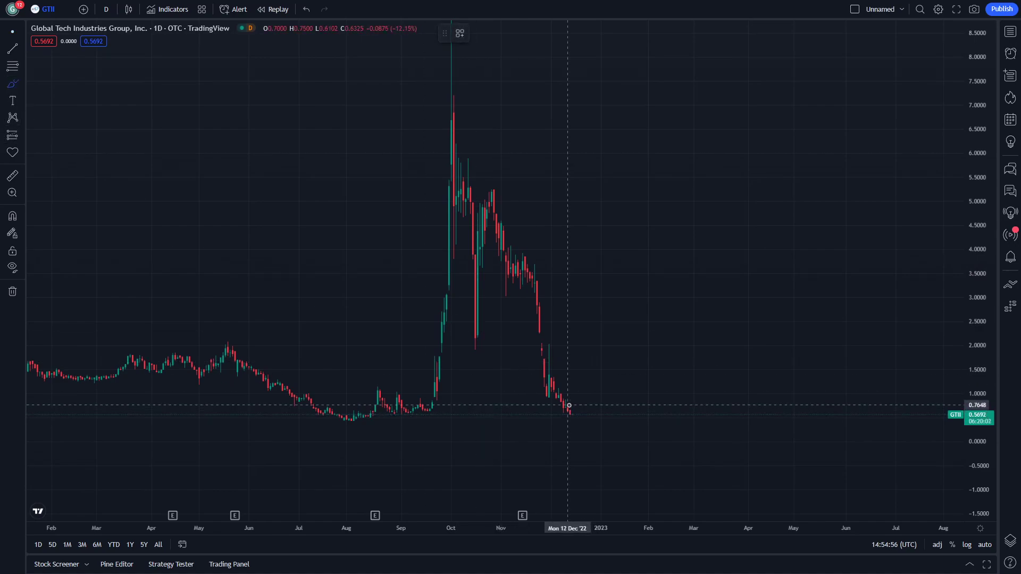
mouse_move(569, 406)
left_mouse_down()
mouse_move(579, 373)
mouse_move(629, 366)
mouse_move(704, 313)
mouse_move(795, 208)
left_mouse_up()
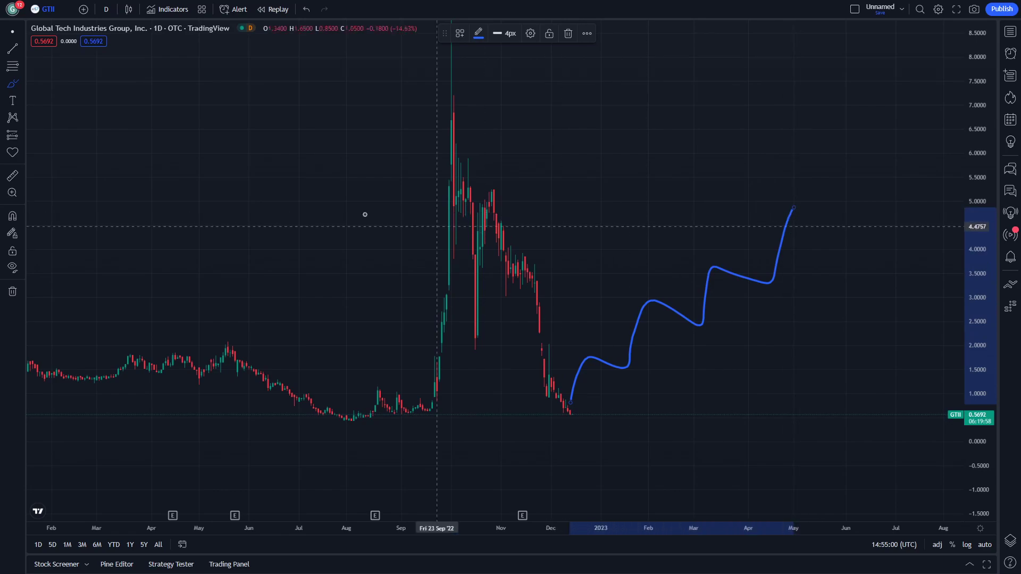
left_click(12, 31)
mouse_move(174, 129)
left_mouse_down()
mouse_move(326, 199)
mouse_move(292, 169)
mouse_move(234, 157)
left_mouse_up()
left_click_drag(477, 528, 541, 502)
mouse_move(285, 171)
left_mouse_down()
mouse_move(152, 165)
mouse_move(165, 157)
left_mouse_up()
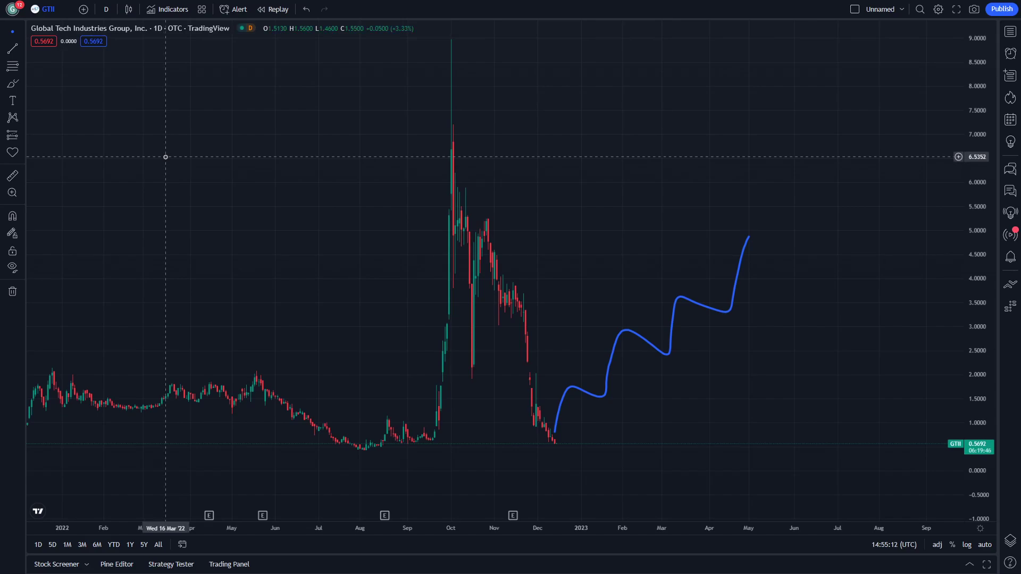
left_click_drag(269, 237, 247, 222)
left_click(10, 52)
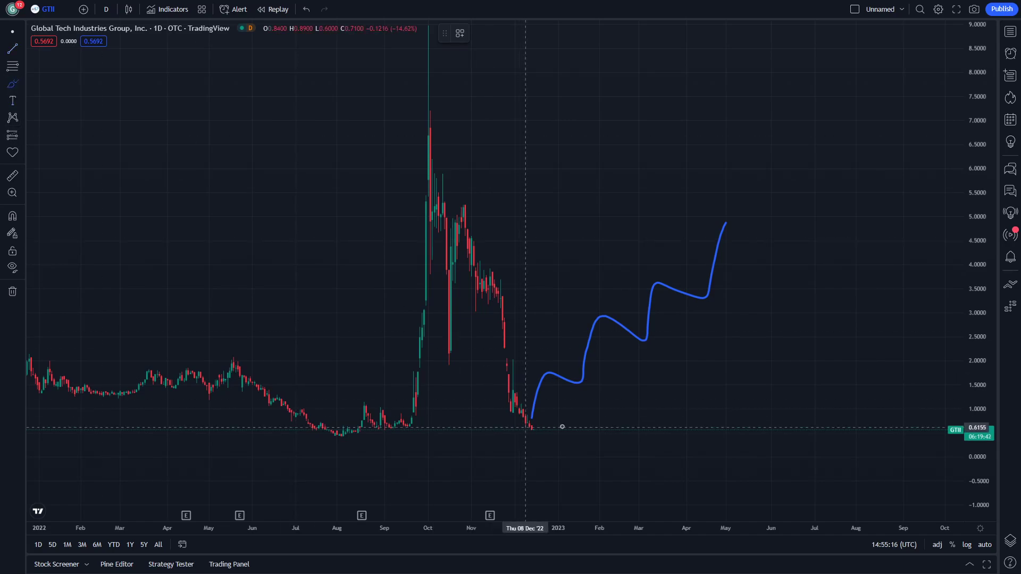
left_click_drag(531, 428, 845, 306)
left_click(590, 419)
key("Delete")
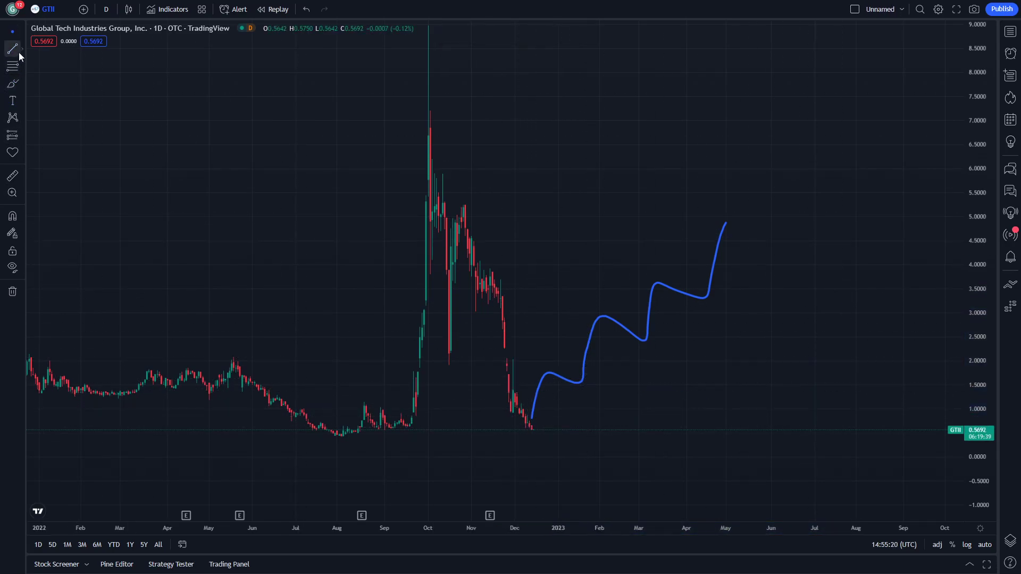
- Draw two parallel rising trend lines as a channel around the projection, the upper one from about 1.67 to about 6.05
left_click(502, 377)
left_click(786, 167)
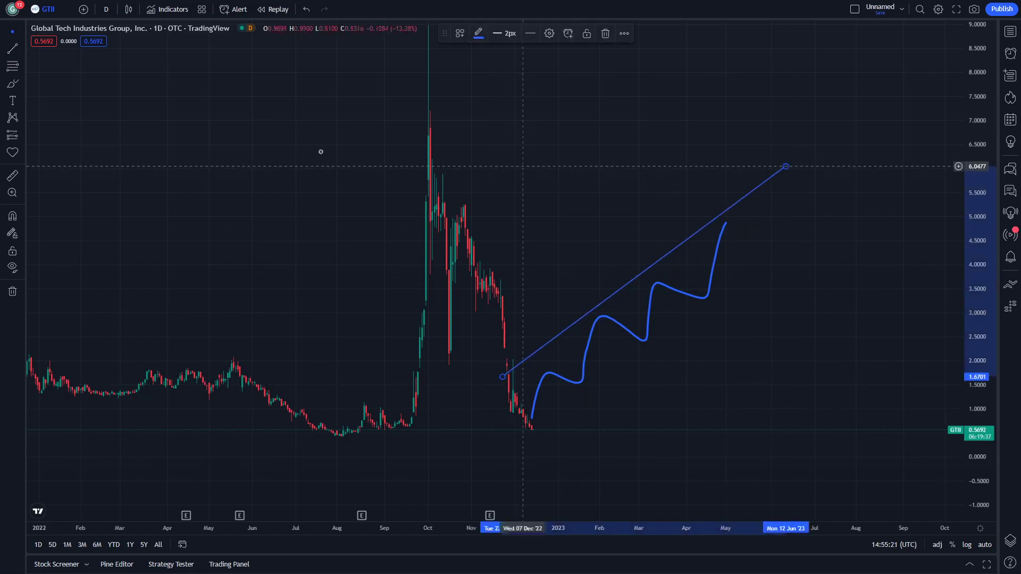
left_click(547, 444)
left_click(866, 196)
- Brush an extension of the projected wave inside the channel: a dip, a new peak and a pullback toward July 2023
left_click_drag(543, 138, 382, 212)
mouse_move(569, 305)
left_mouse_down()
mouse_move(599, 257)
mouse_move(655, 294)
left_mouse_up()
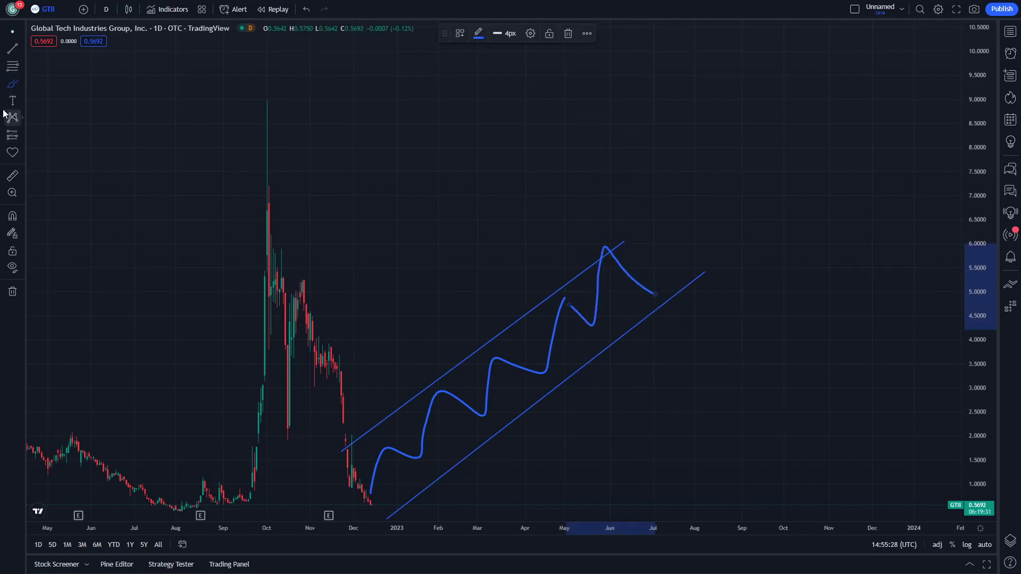
- Draw a near-horizontal line at about 5.3 from the October 2022 high and lower the last wave to peak just above it
left_click(12, 48)
left_click(294, 277)
left_click(850, 279)
left_click_drag(651, 298, 644, 319)
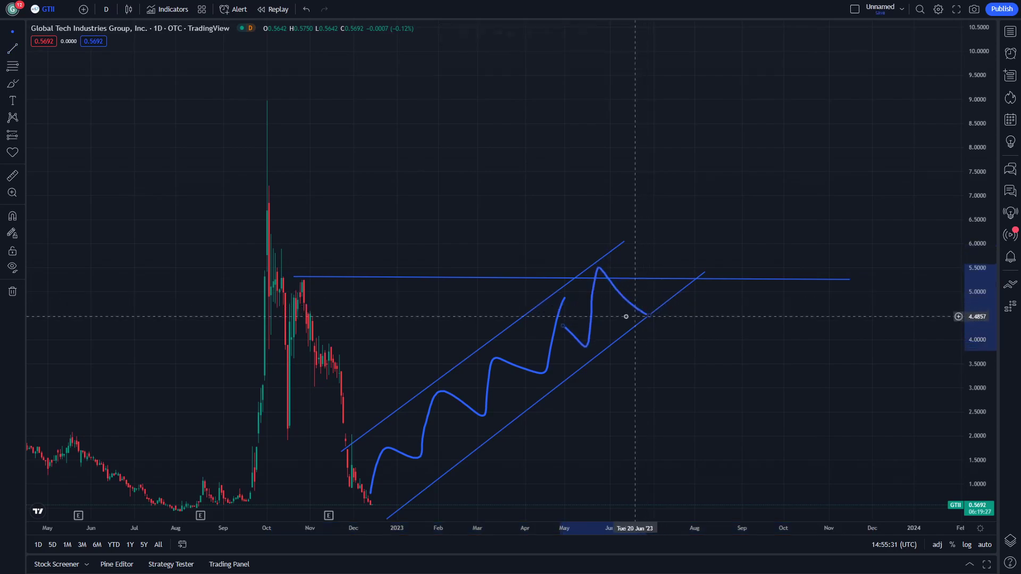
- Circle the projected peak at the 5.3 line with the brush and mark the pullback's end on the lower channel line
left_click(13, 83)
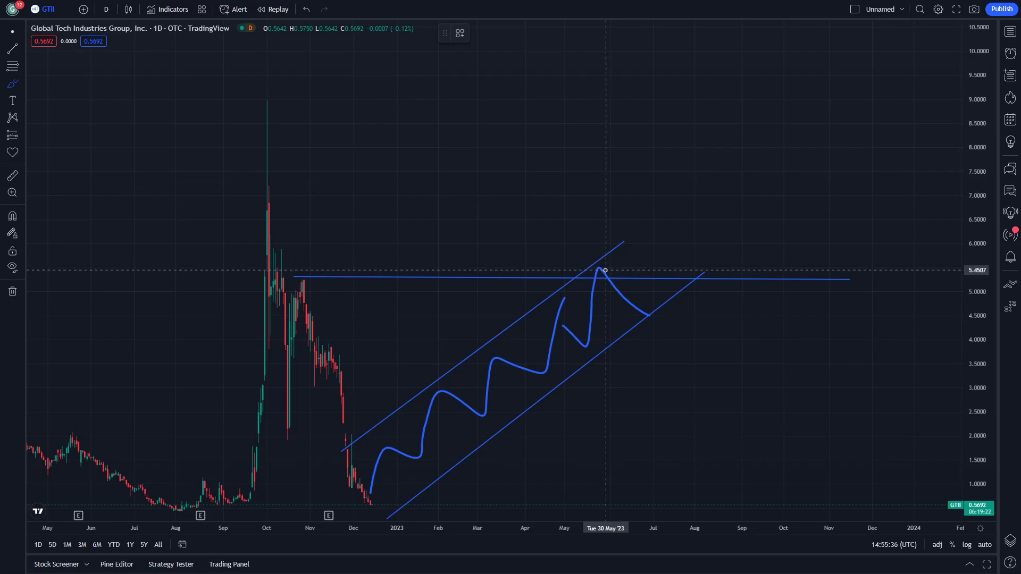
mouse_move(605, 269)
left_mouse_down()
mouse_move(617, 273)
mouse_move(590, 279)
mouse_move(603, 266)
left_mouse_up()
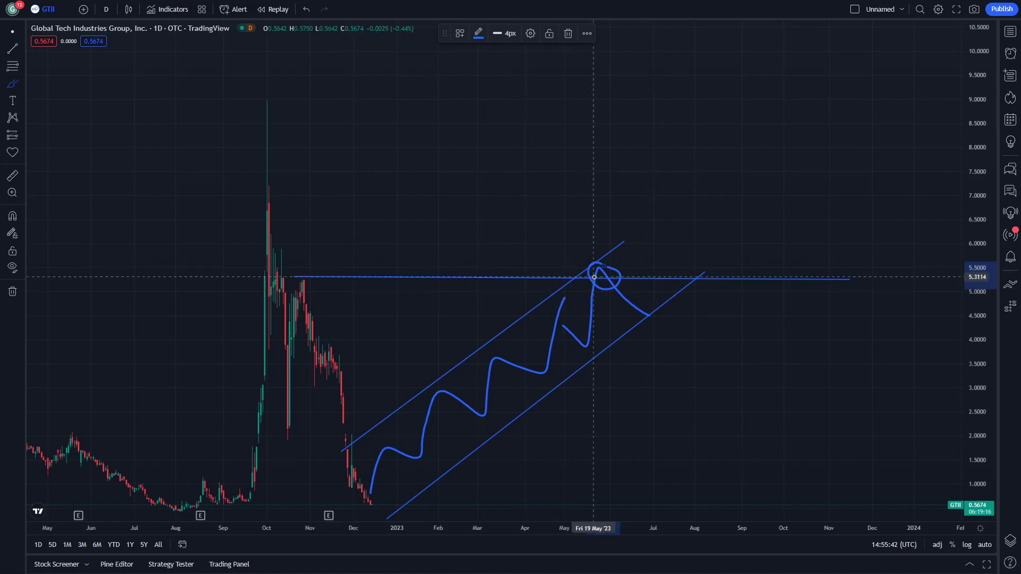
left_click_drag(648, 318, 653, 315)
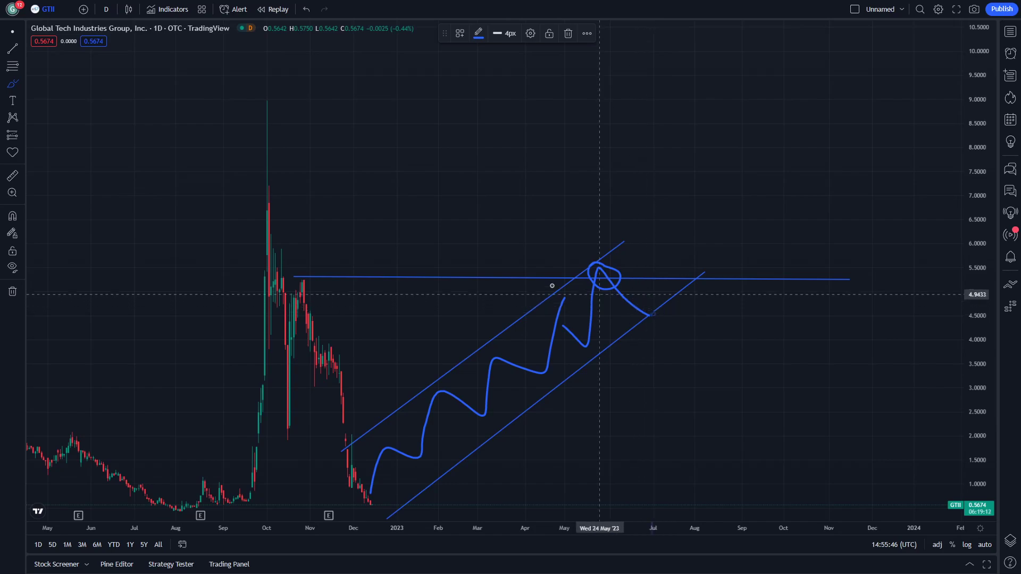
left_click(12, 31)
left_click_drag(219, 132, 136, 89)
- Brush a bent path beside the circled peak, ending below the lower channel line, and add a cross and a small arrow above it
left_click(519, 241)
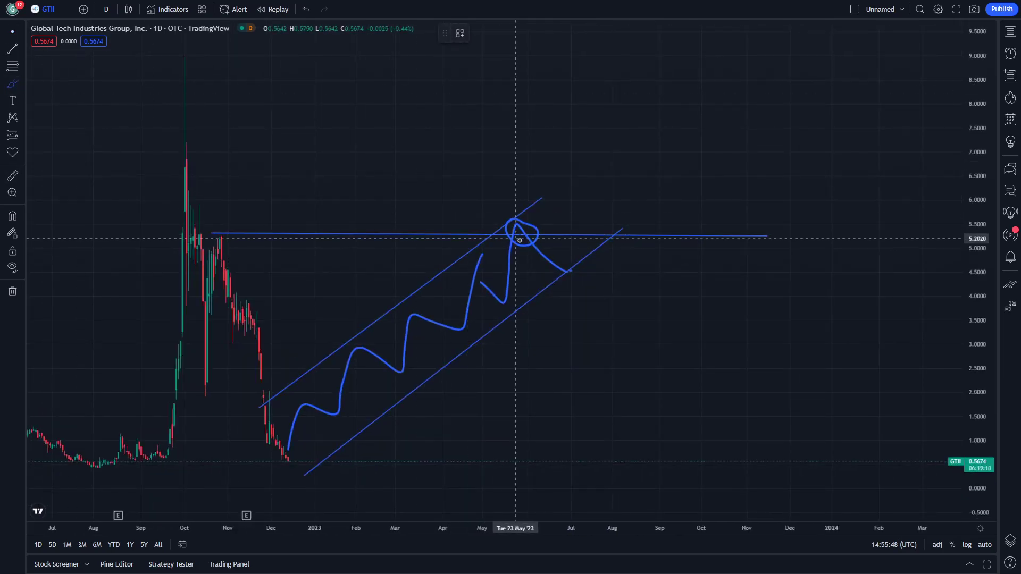
mouse_move(580, 190)
left_mouse_down()
mouse_move(548, 232)
mouse_move(583, 281)
left_mouse_up()
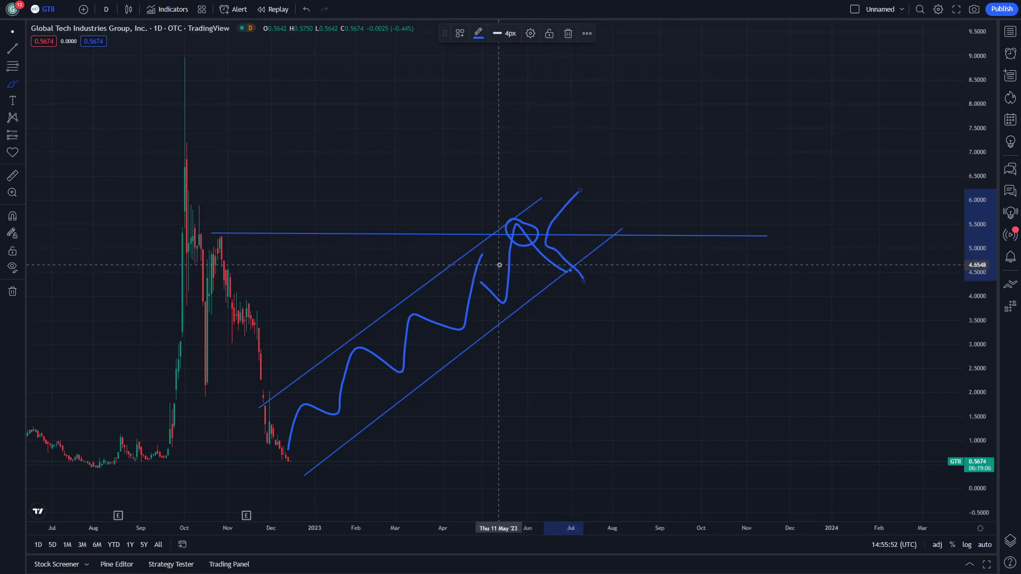
left_click_drag(562, 185, 546, 211)
mouse_move(551, 190)
left_mouse_down()
mouse_move(574, 223)
mouse_move(589, 206)
left_mouse_up()
left_click_drag(580, 203, 593, 198)
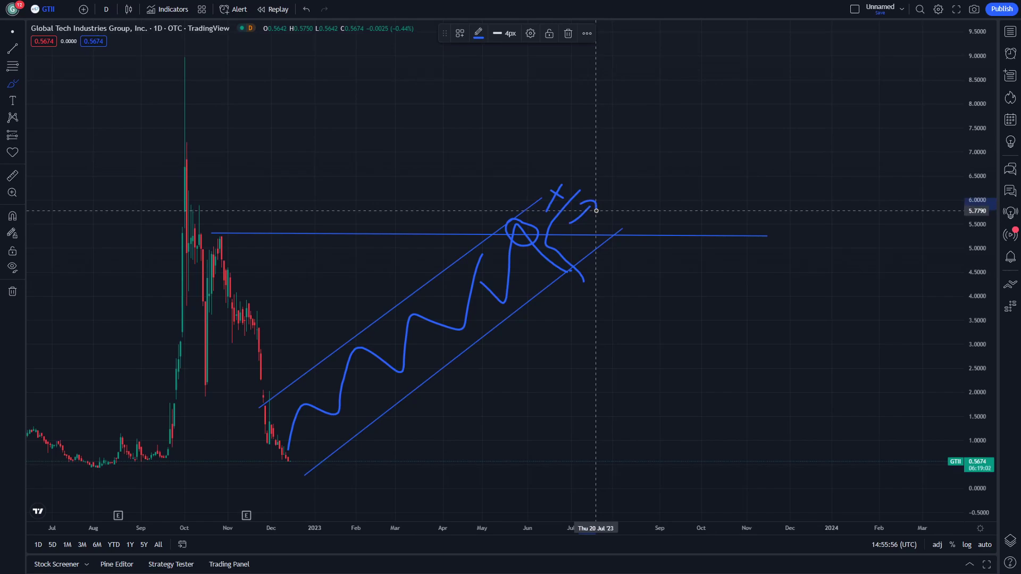
left_click(11, 33)
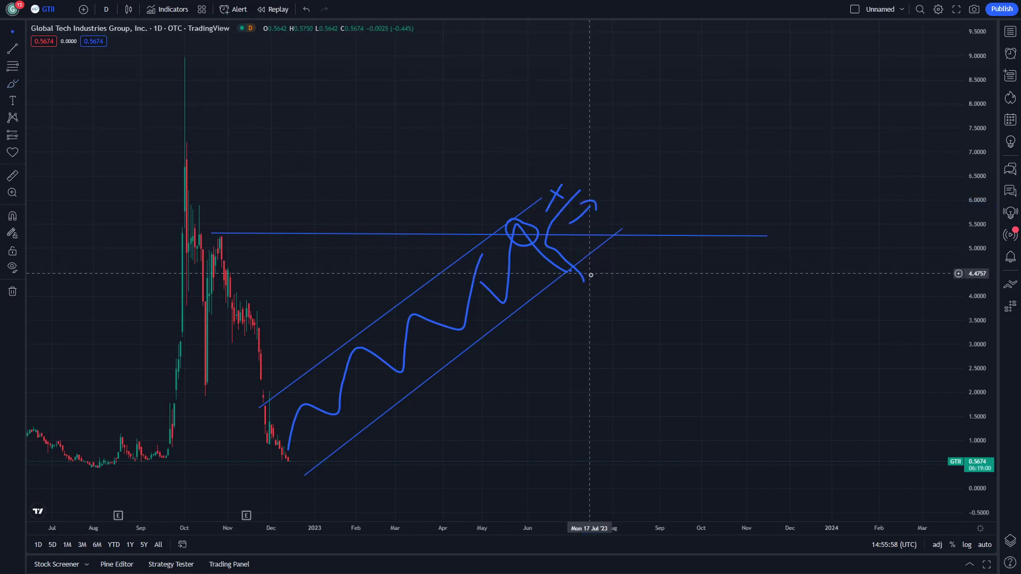
- Brush a stair-stepping decline from the break below the channel down to about 0.25 around February 2024
left_click_drag(593, 279, 594, 282)
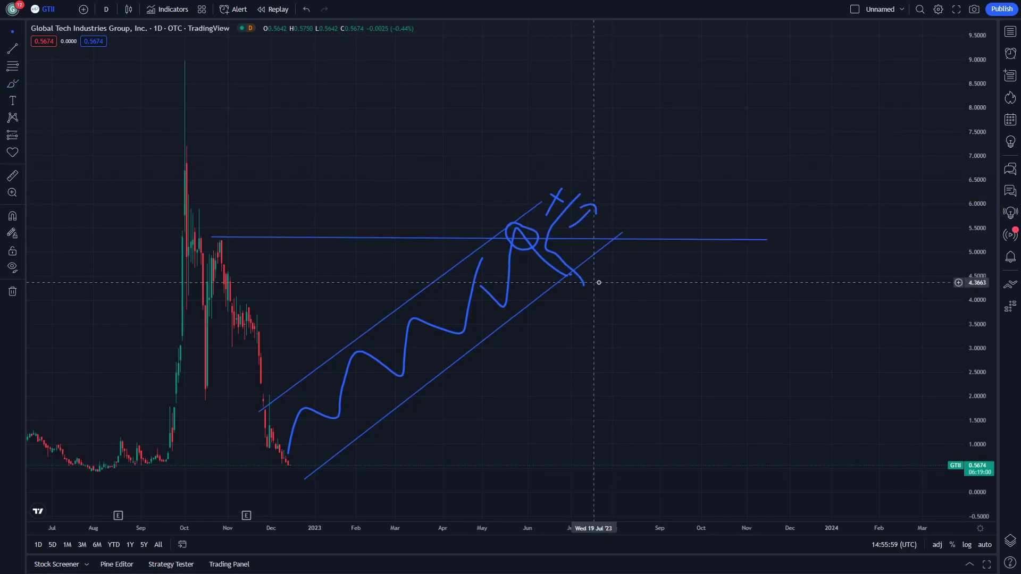
left_click(13, 85)
mouse_move(582, 282)
left_mouse_down()
mouse_move(672, 308)
mouse_move(689, 346)
mouse_move(723, 366)
mouse_move(736, 414)
mouse_move(882, 481)
left_mouse_up()
left_click(10, 34)
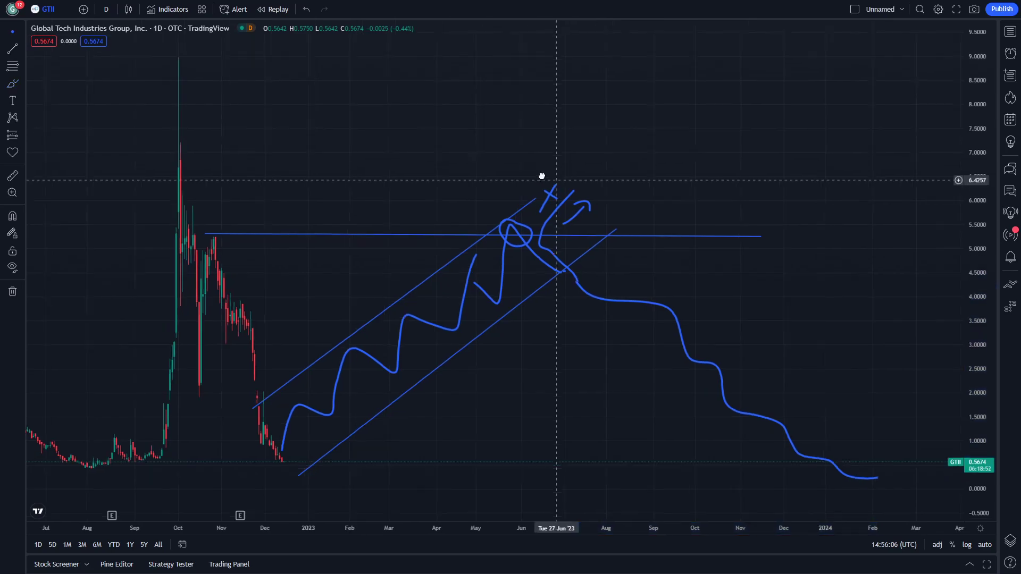
- Draw a flat support line at about 0.10 beneath the end of the decline, spanning September 2023 to March 2024
left_click_drag(540, 176, 372, 137)
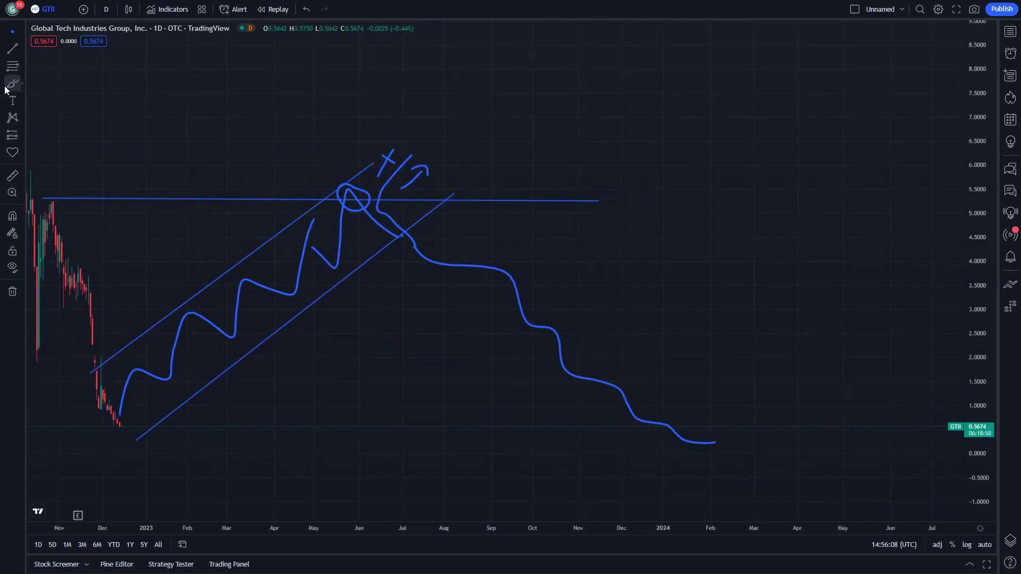
left_click(9, 56)
left_click(765, 448)
left_click(491, 449)
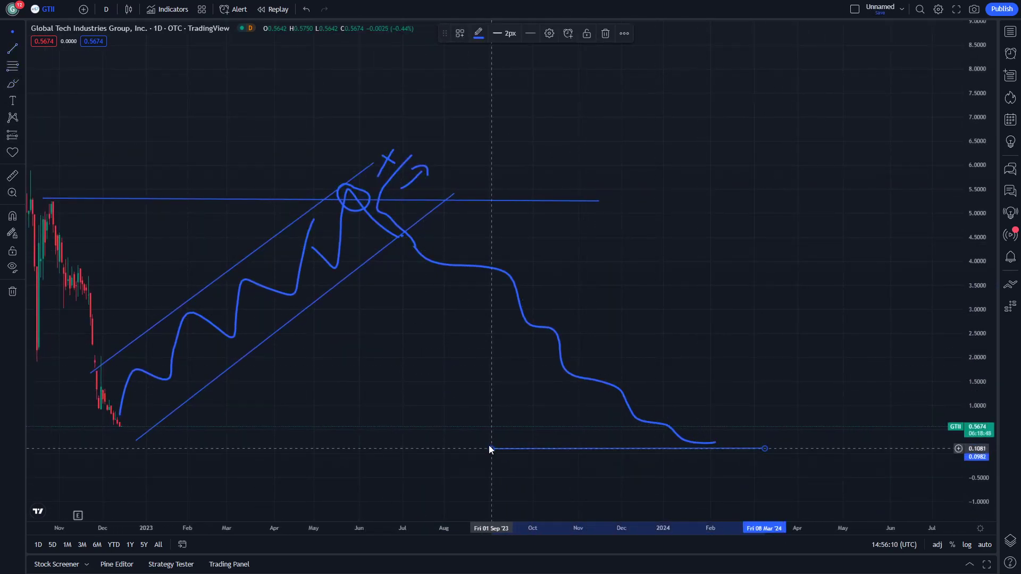
- Draw a nearly flat trend line from the May 2022 high at about 1.97 to about 1.65 in mid-January 2024
left_click(11, 48)
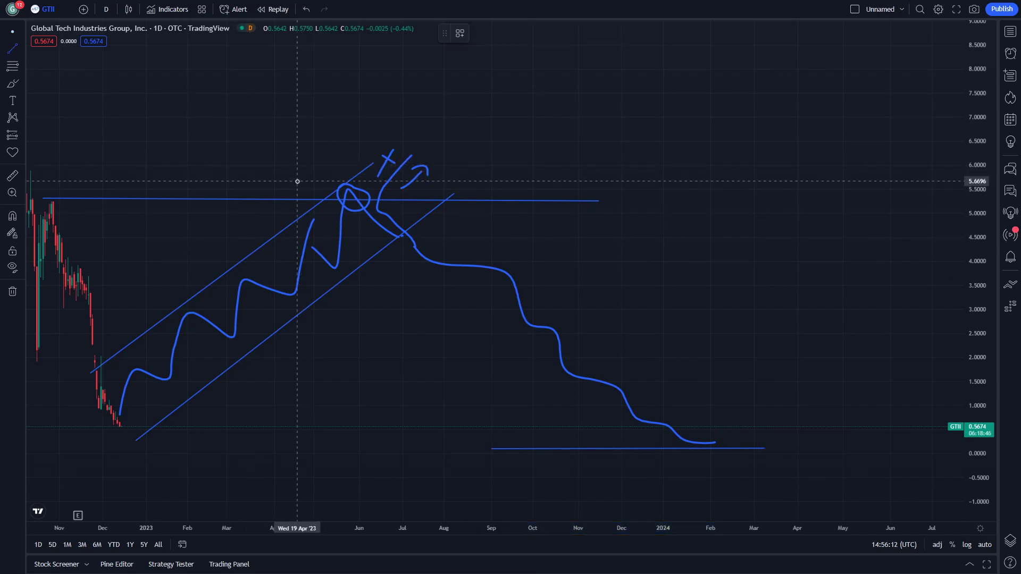
left_click(16, 37)
left_click_drag(210, 136, 279, 163)
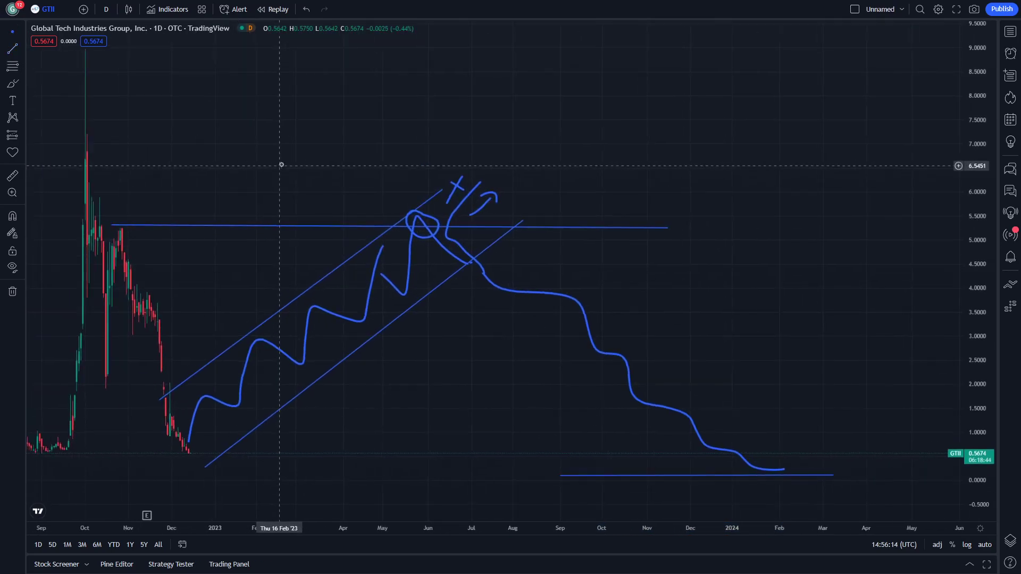
left_click_drag(392, 153, 575, 161)
left_click_drag(438, 133, 400, 124)
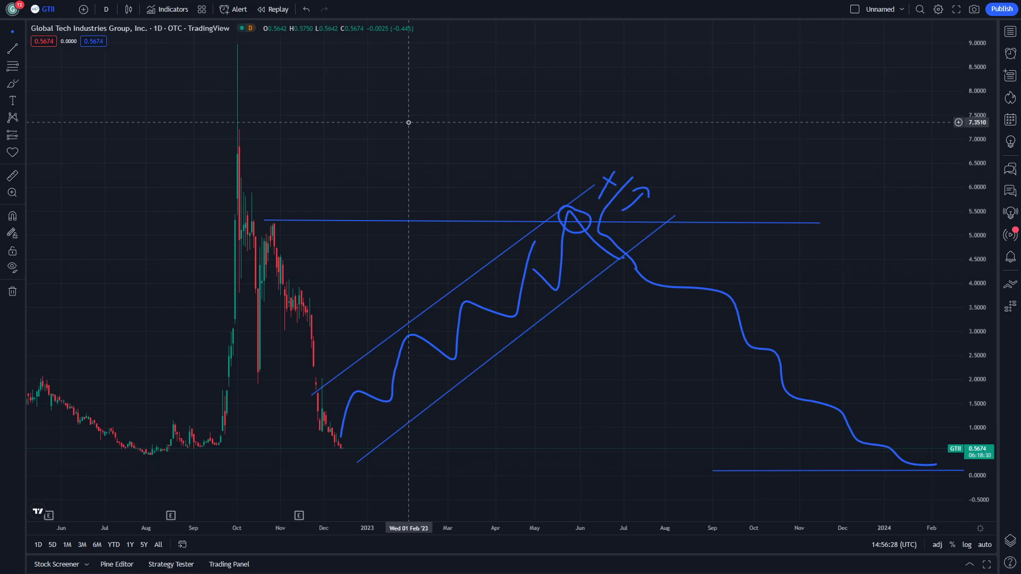
left_click(9, 84)
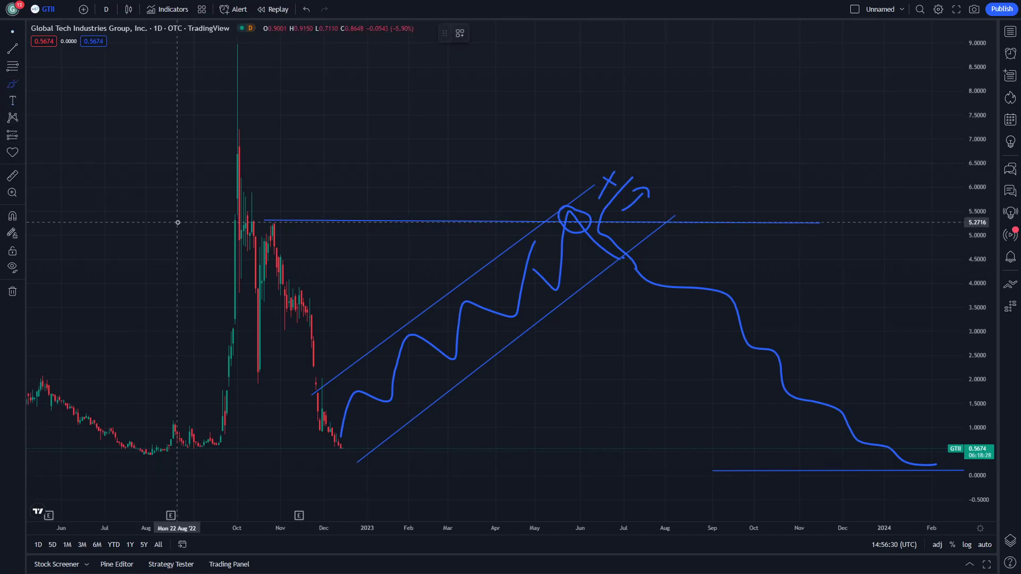
left_click(12, 48)
left_click(46, 380)
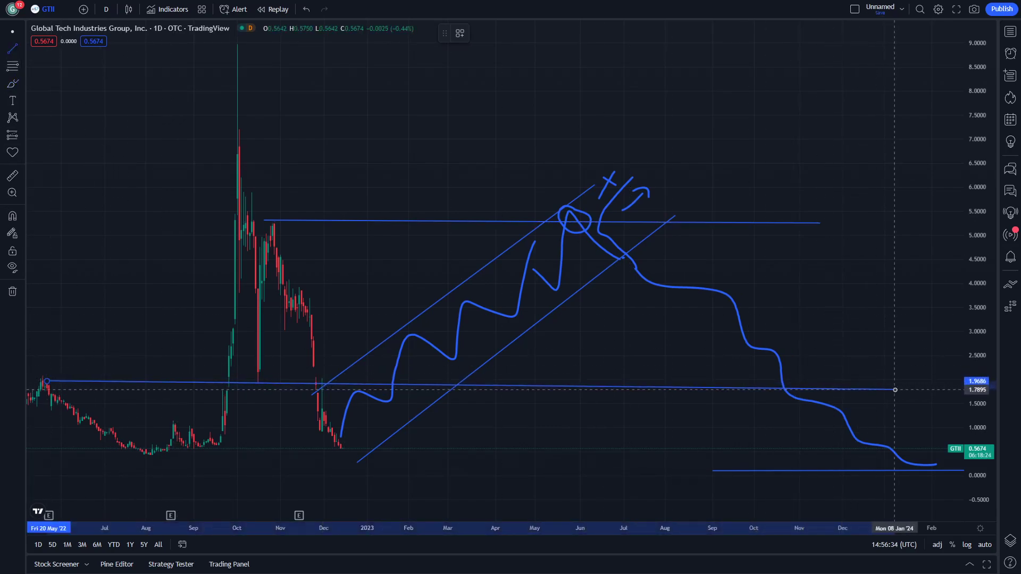
left_click(906, 396)
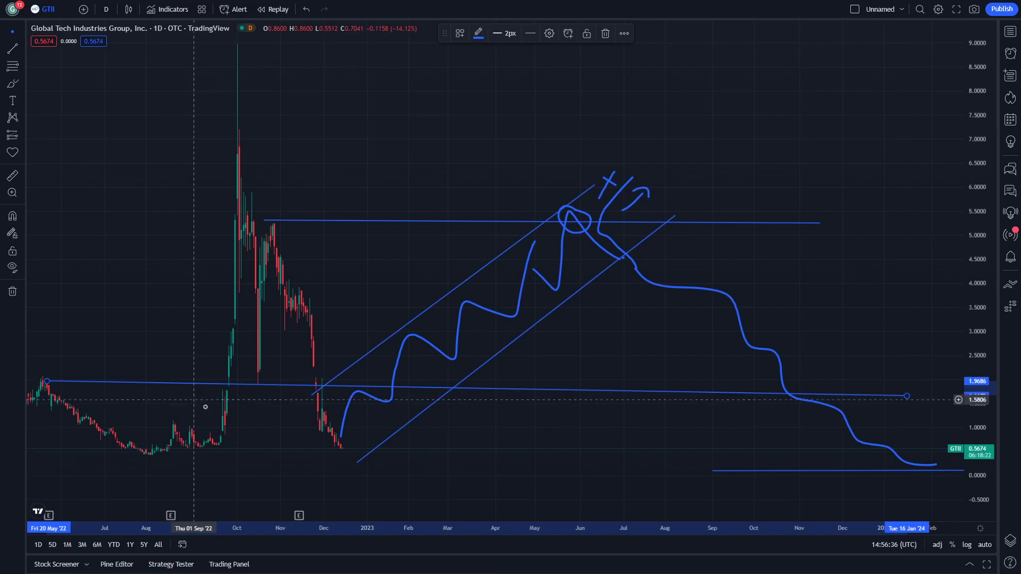
- Draw a second nearly flat trend line from about 1.09 in June 2022 to about 0.89 in mid-January 2024
left_click(13, 49)
left_click(89, 422)
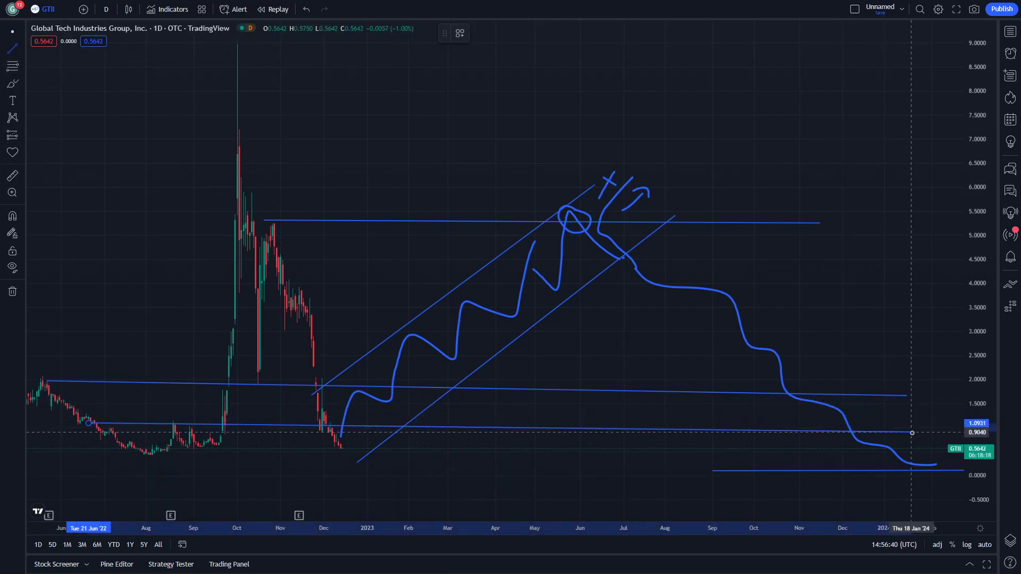
left_click(912, 433)
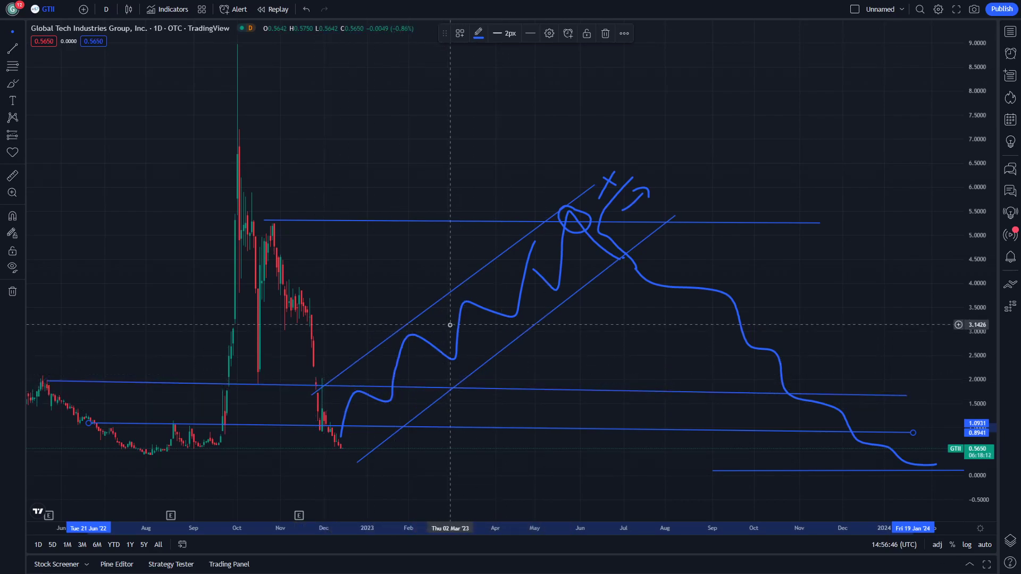
- Circle the projection's first peak, its later crossing of the 1.97 line and its upper channel touch, and brush a pullback to about 1.1
left_click(13, 83)
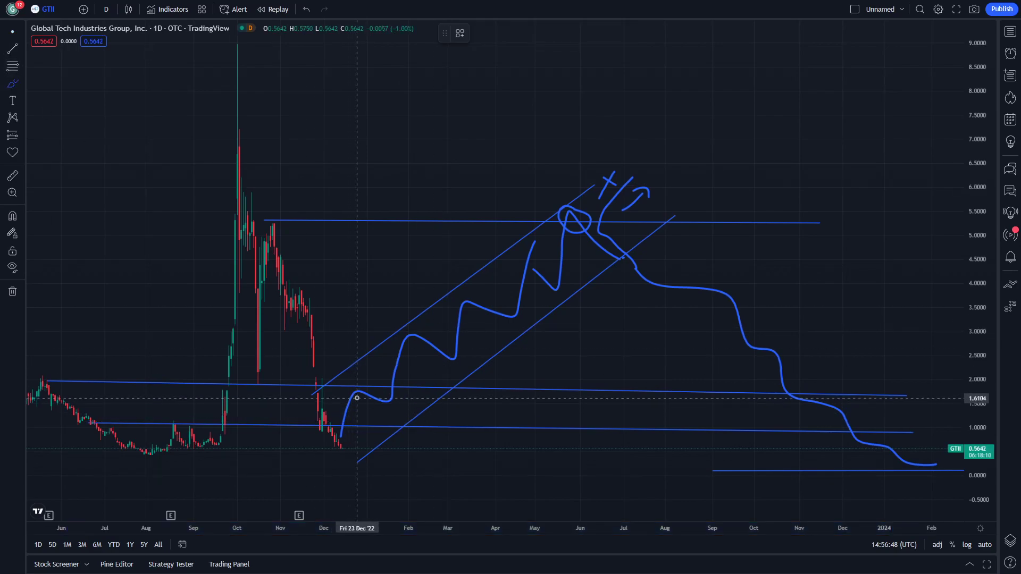
left_click_drag(357, 398, 352, 403)
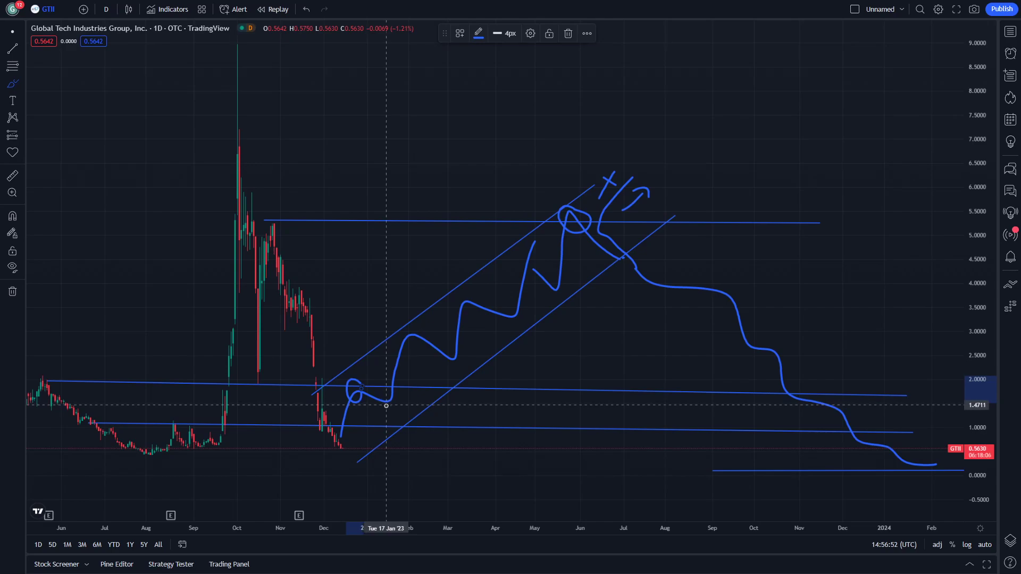
mouse_move(369, 397)
left_mouse_down()
mouse_move(377, 409)
mouse_move(396, 385)
left_mouse_up()
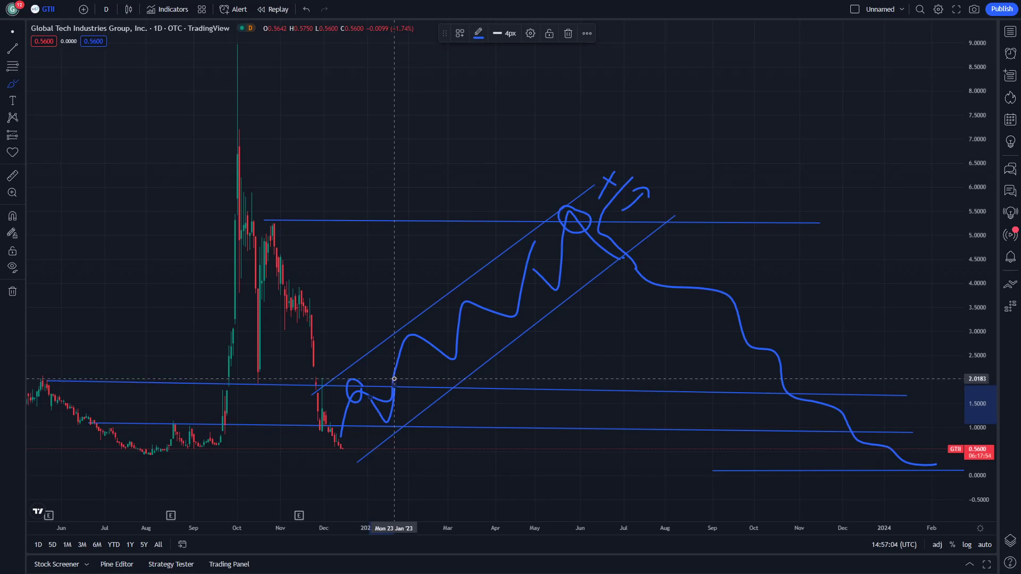
mouse_move(409, 330)
left_mouse_down()
mouse_move(395, 327)
mouse_move(409, 344)
left_mouse_up()
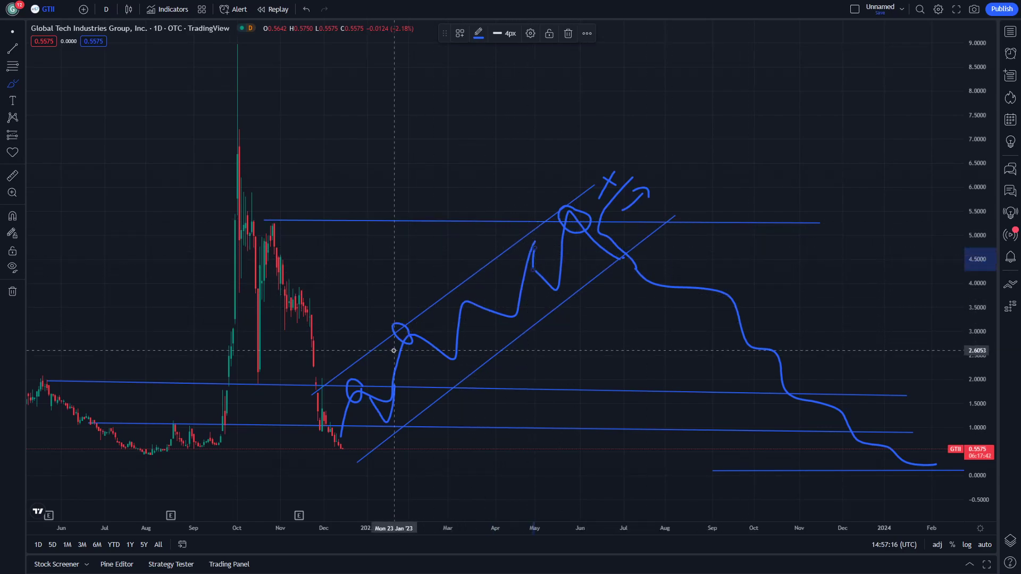
left_click_drag(402, 388, 385, 377)
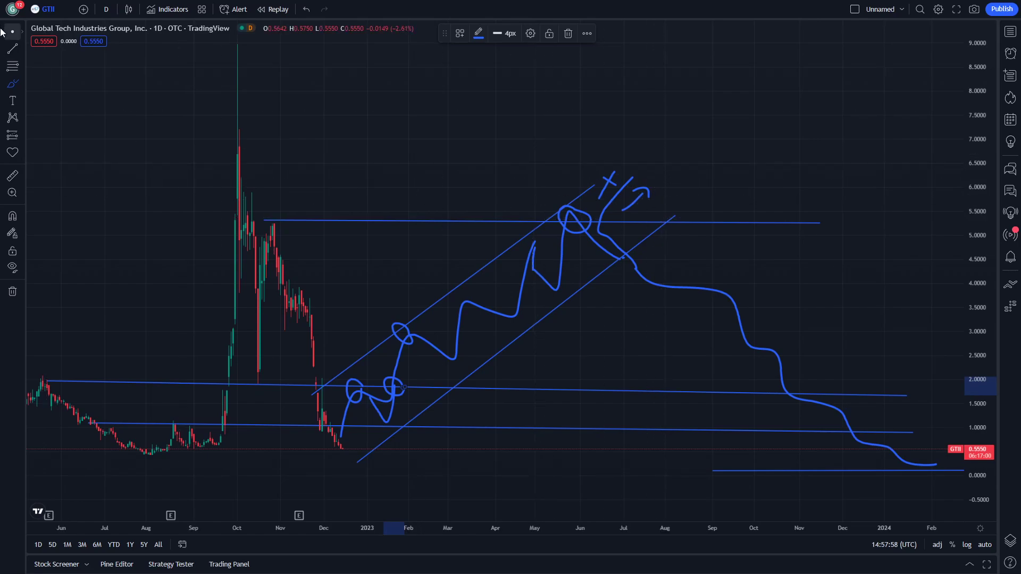
- Switch the chart interval from daily to 3 hours
left_click_drag(157, 75, 371, 75)
scroll(492, 504, "up", 3)
scroll(493, 505, "down", 1)
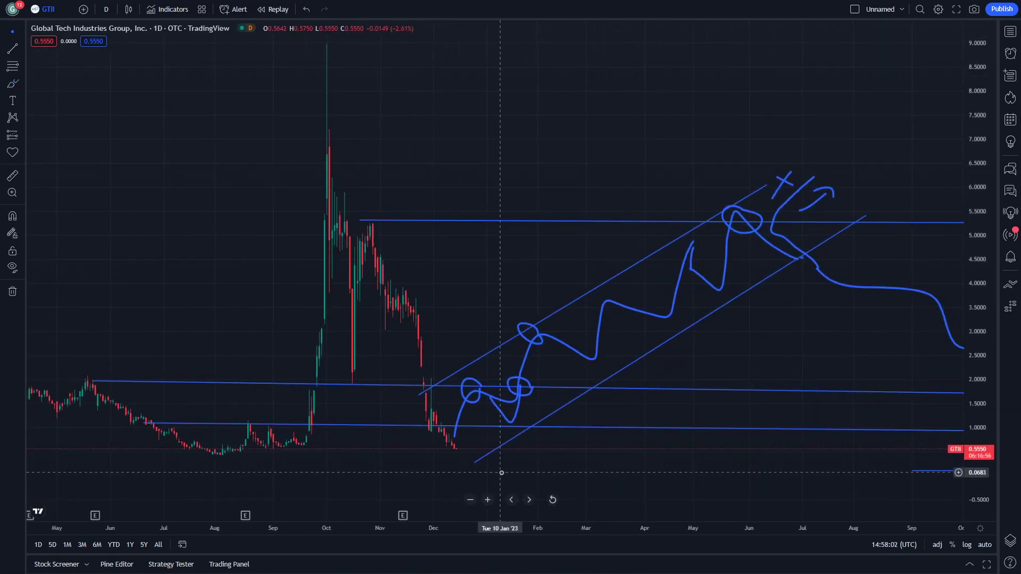
left_click_drag(526, 440, 464, 462)
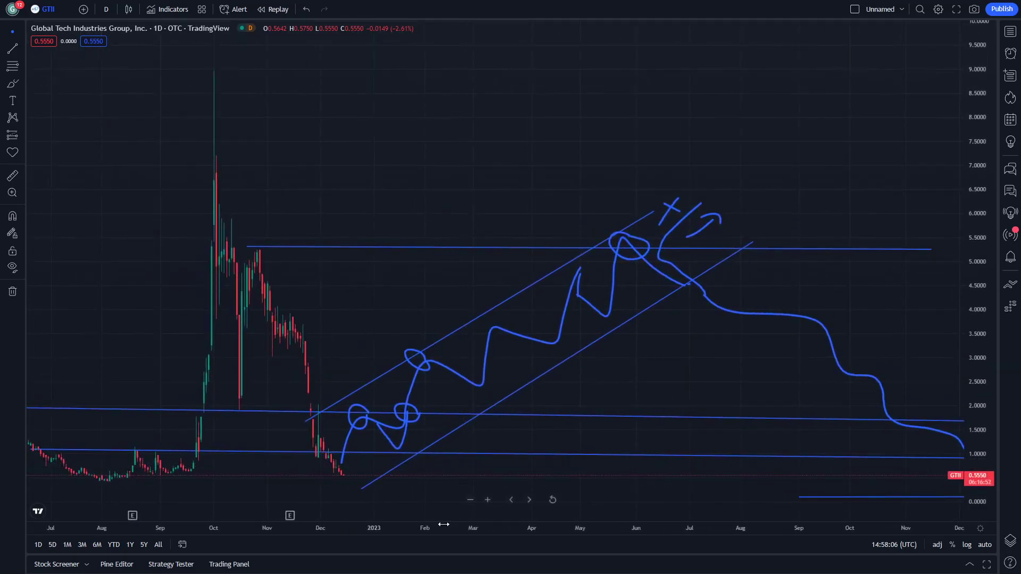
scroll(444, 525, "down", 1)
left_click(105, 9)
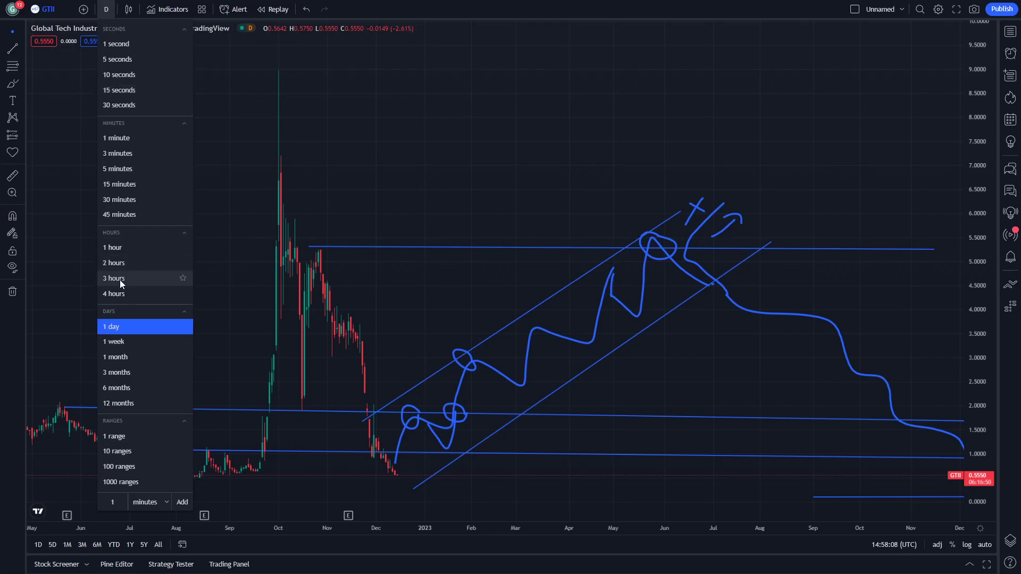
left_click(114, 278)
- Examine the rising channel, the projected decline and the horizontal levels against the price history on the 3-hour chart
left_click_drag(397, 529, 492, 505)
left_click_drag(419, 318, 448, 323)
left_click_drag(440, 532, 791, 518)
left_click_drag(506, 415, 83, 325)
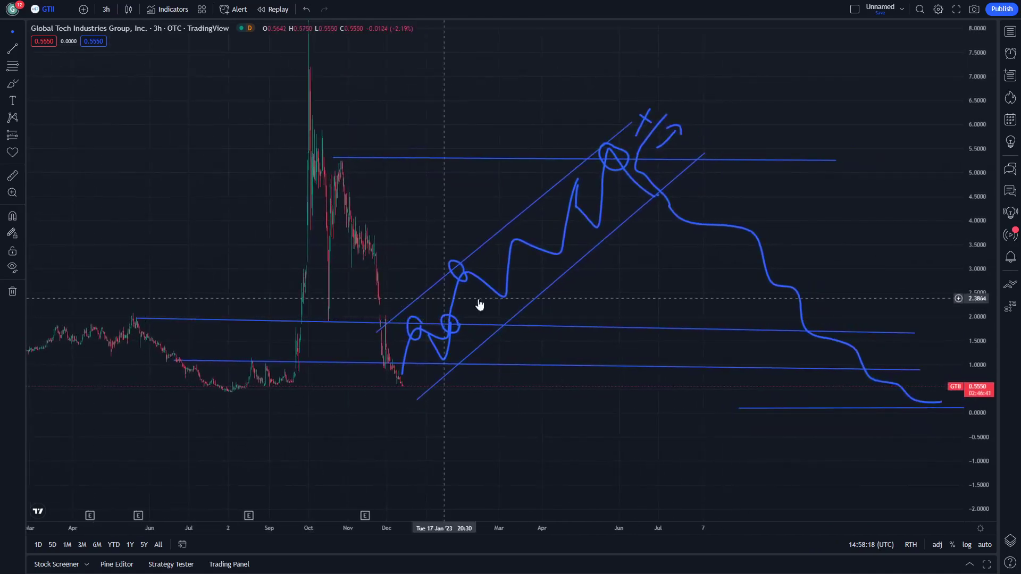
mouse_move(550, 330)
left_mouse_down()
mouse_move(479, 373)
mouse_move(447, 371)
left_mouse_up()
left_click_drag(512, 311, 463, 373)
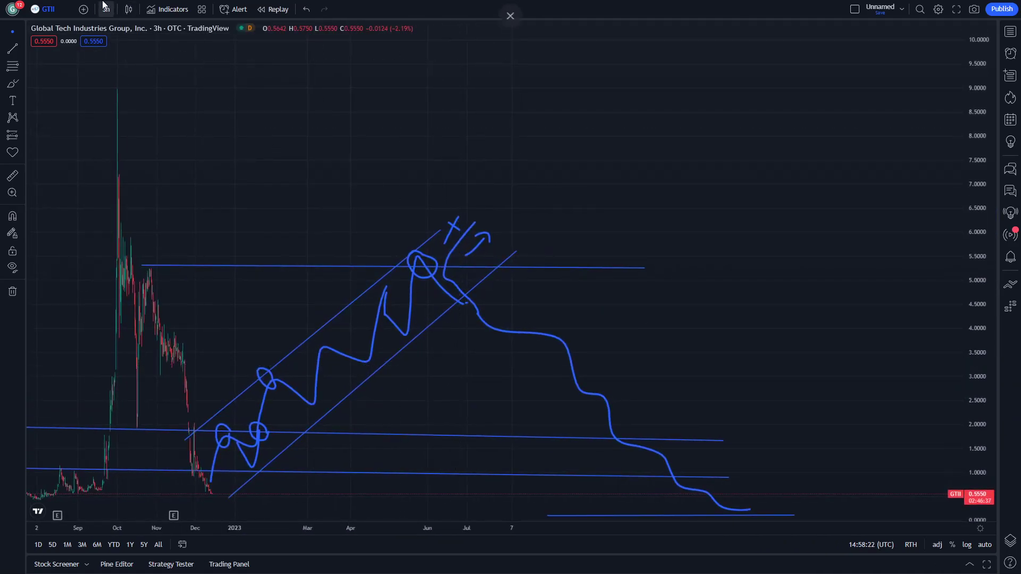
left_click(45, 9)
left_click(698, 139)
left_click_drag(678, 324, 732, 277)
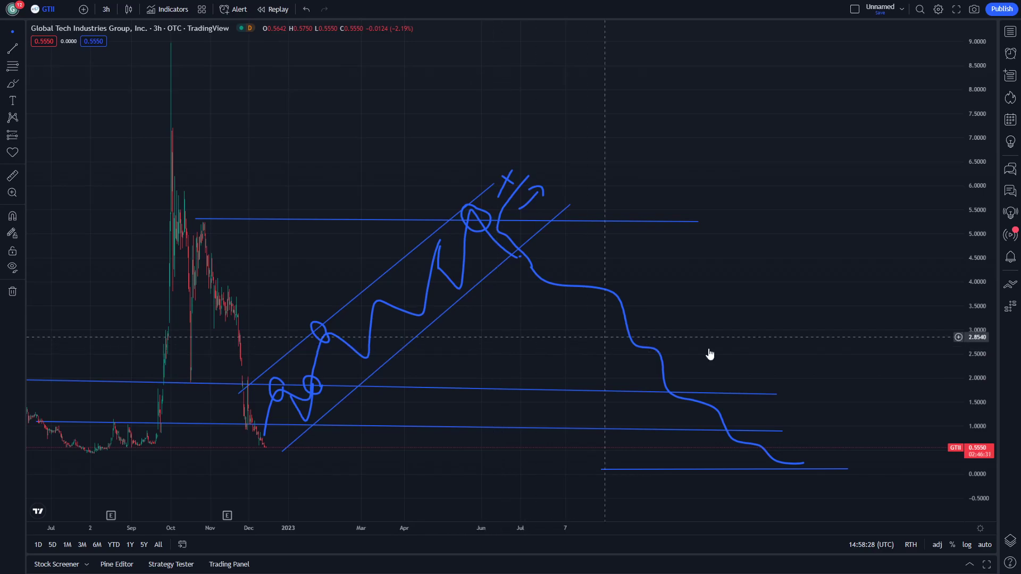
left_click_drag(718, 329, 599, 274)
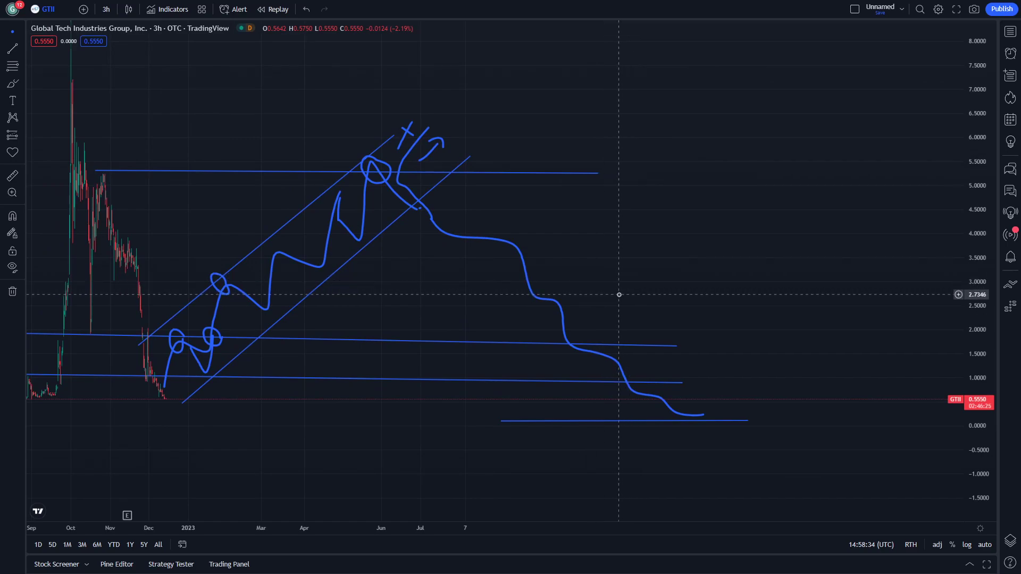
left_click_drag(603, 302, 716, 370)
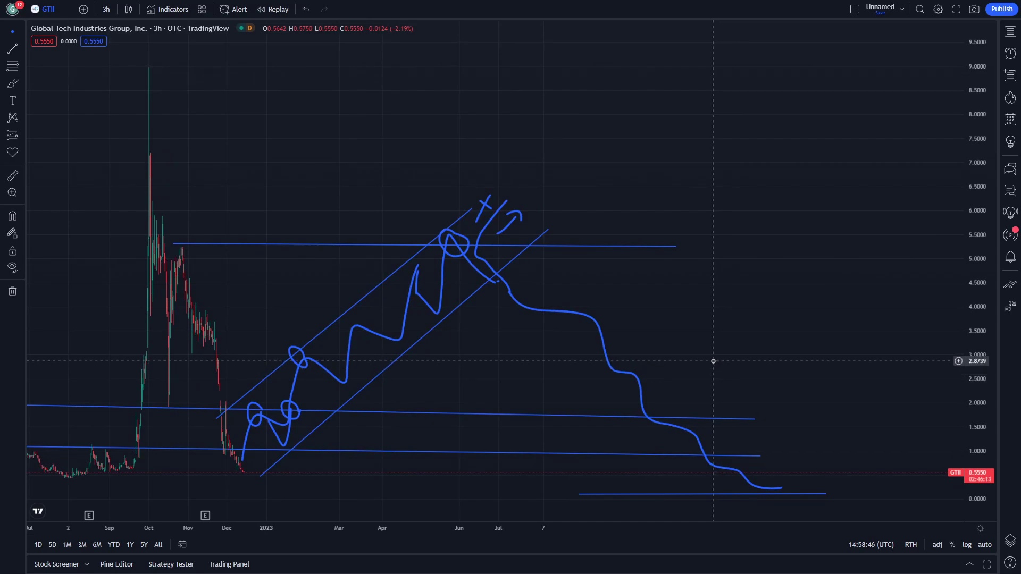
- Circle the decline's end at the 0.10 support line and brush a rebound from there up to about 3.3
left_click_drag(713, 361, 565, 304)
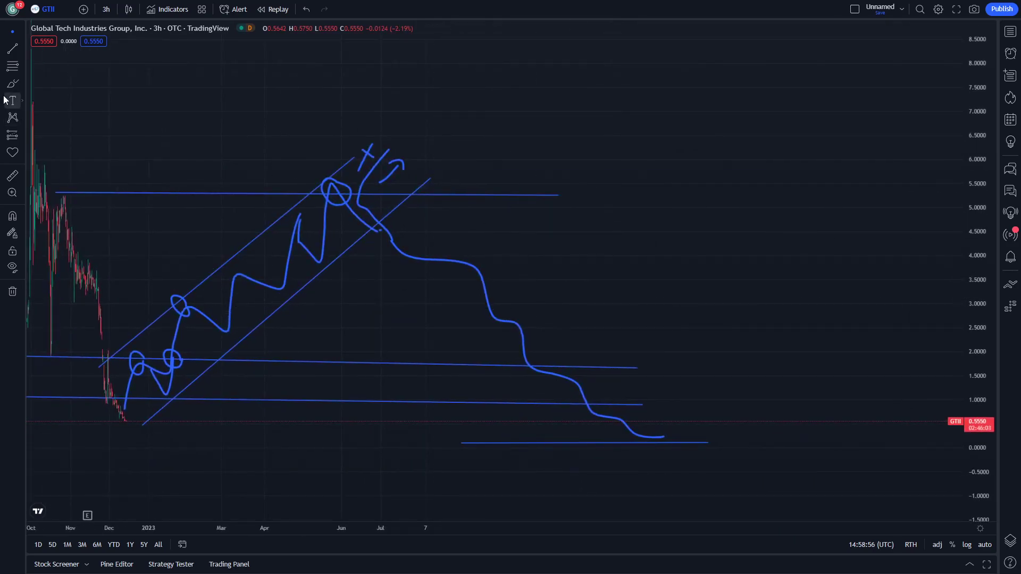
mouse_move(659, 430)
left_mouse_down()
mouse_move(654, 450)
mouse_move(758, 290)
left_mouse_up()
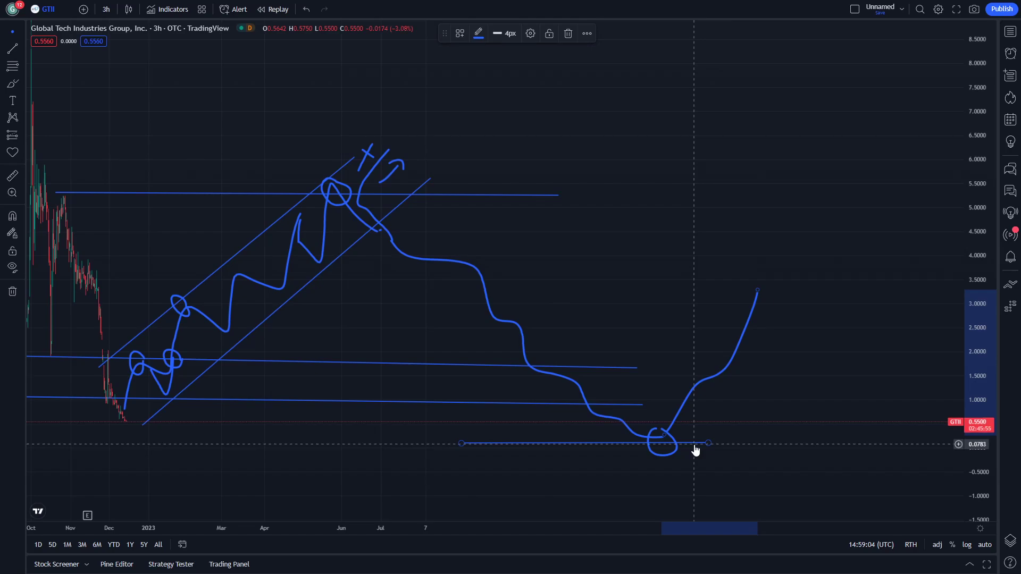
- Extend the 5.3 line back to July 2022 and draw a flat line at about 6.85 above it
left_click_drag(693, 465, 663, 421)
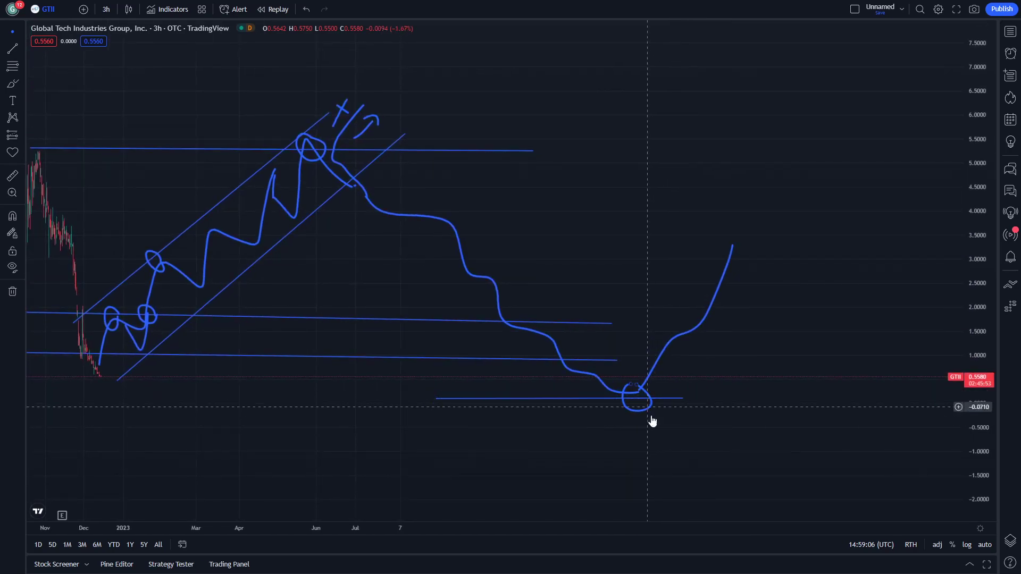
left_click_drag(561, 426, 716, 527)
left_click_drag(475, 377, 600, 437)
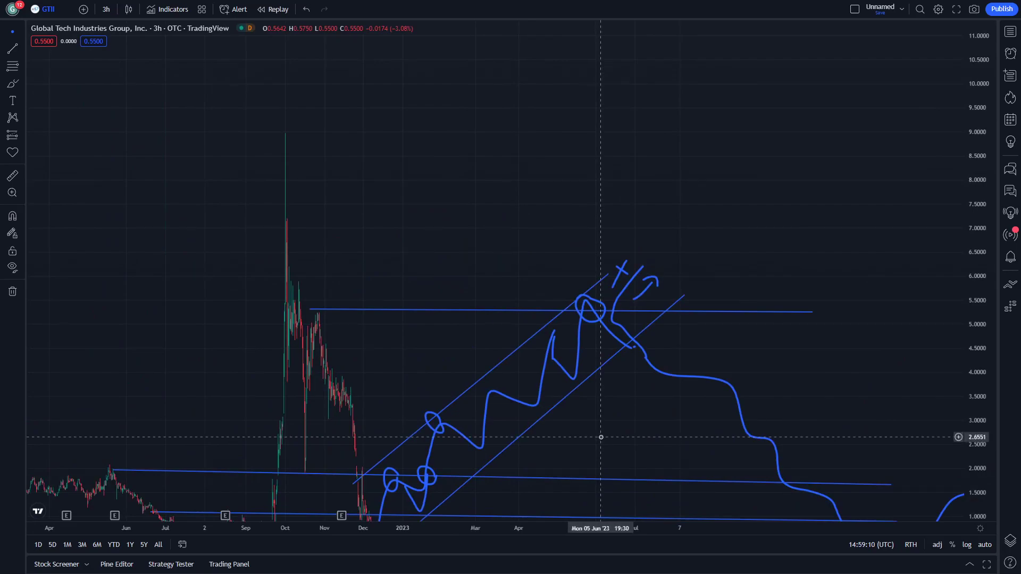
left_click_drag(519, 358, 451, 379)
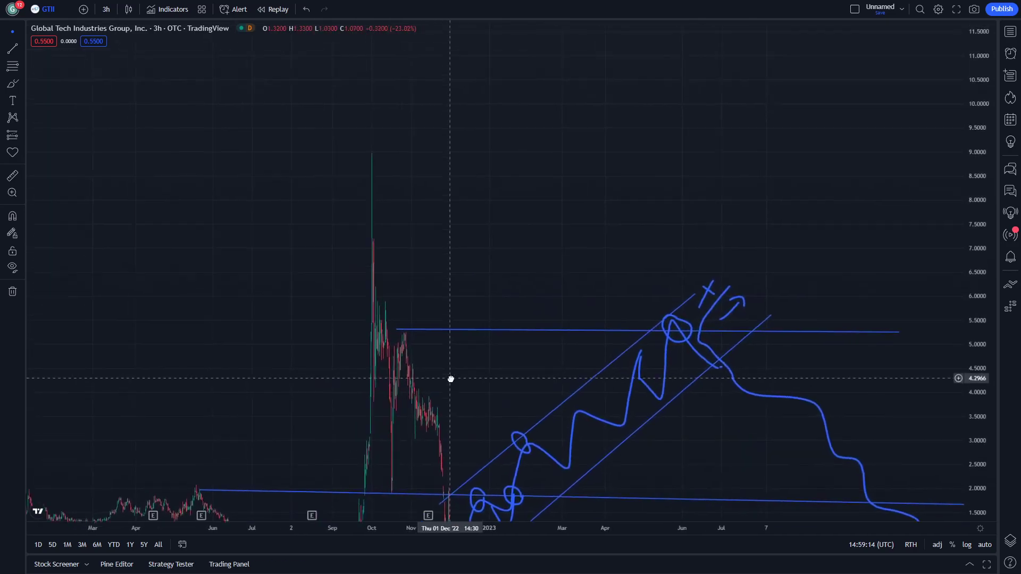
left_click_drag(385, 314, 406, 371)
mouse_move(269, 337)
left_mouse_down()
mouse_move(566, 360)
mouse_move(945, 339)
left_mouse_up()
mouse_move(798, 272)
left_mouse_down()
mouse_move(774, 238)
mouse_move(649, 337)
mouse_move(590, 357)
mouse_move(422, 288)
mouse_move(480, 314)
mouse_move(615, 410)
left_mouse_up()
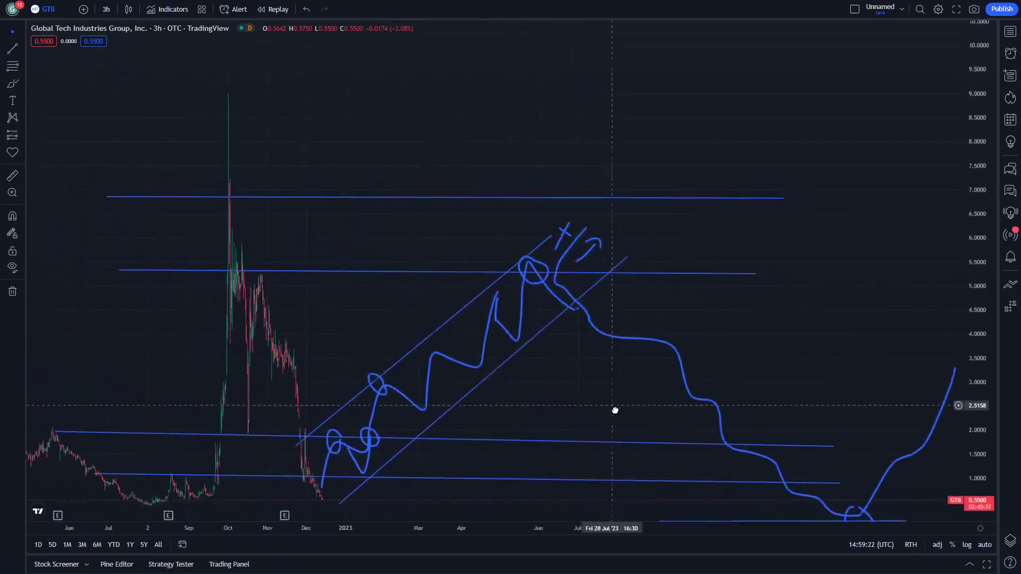
- Extend the lower channel line up to about 8.9 and the upper channel line up to about 9.3
left_click_drag(371, 296, 472, 280)
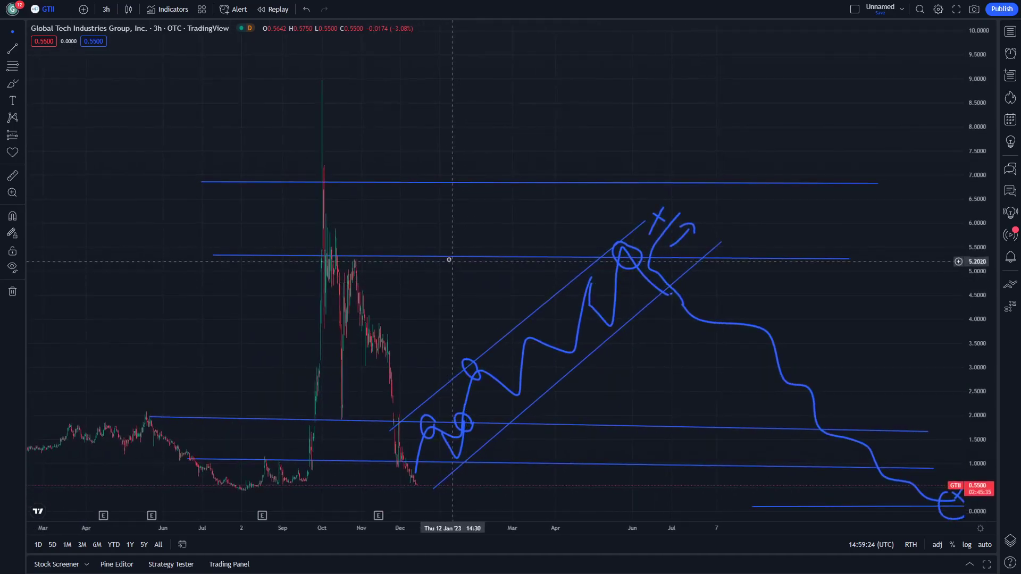
left_click_drag(416, 326, 259, 282)
left_click_drag(522, 360, 605, 379)
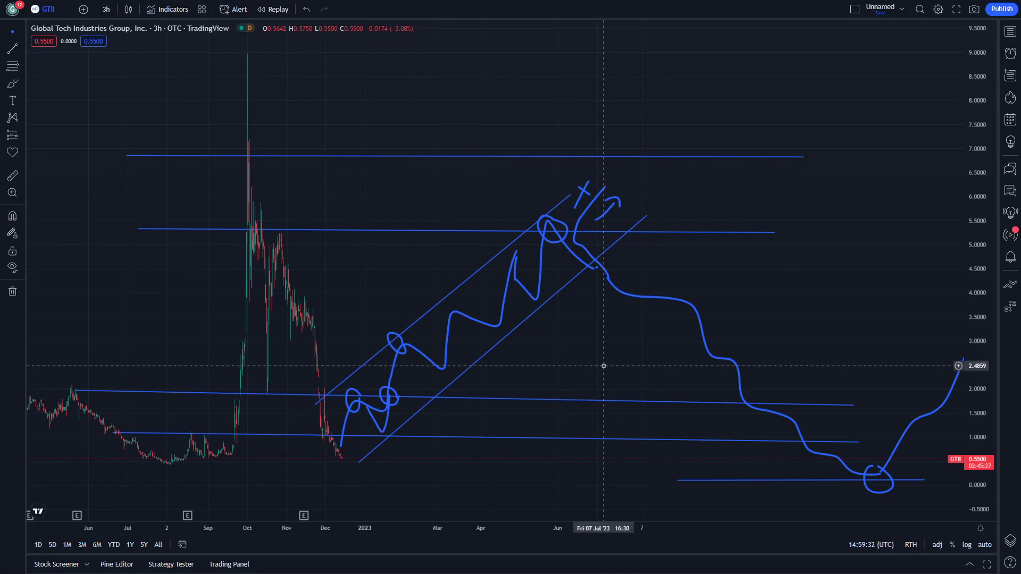
left_click_drag(604, 365, 519, 361)
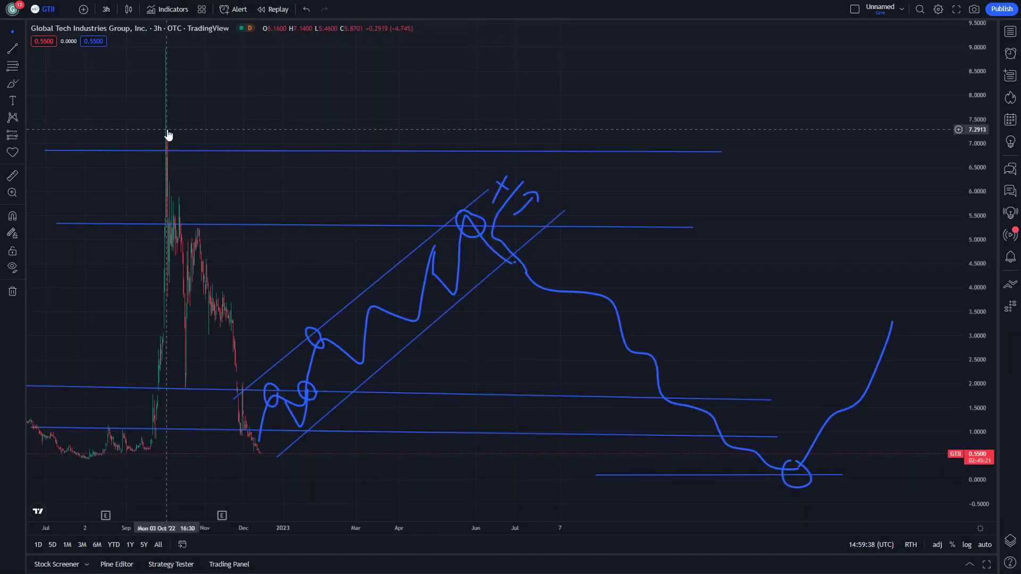
left_click_drag(509, 347, 399, 432)
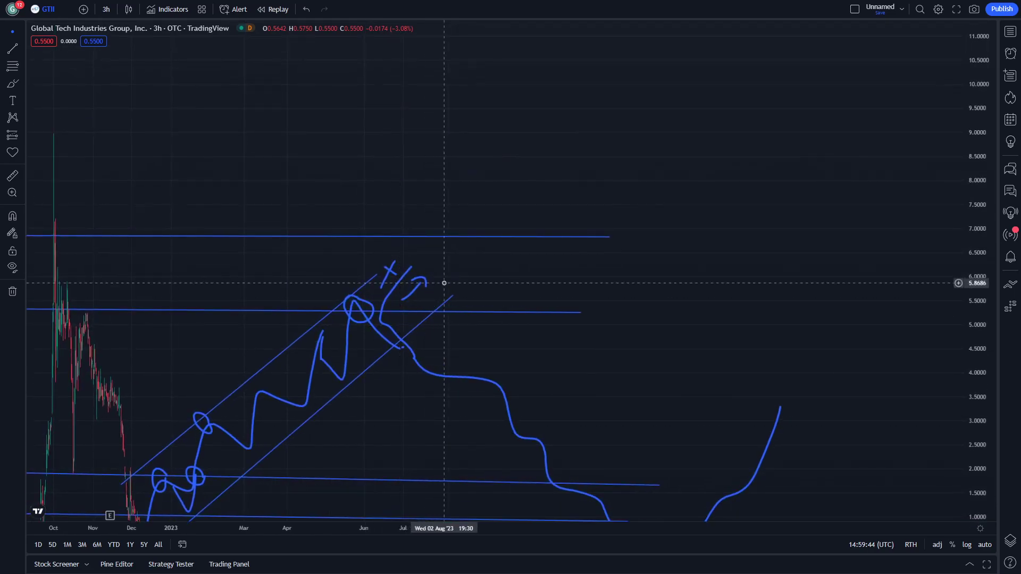
left_click_drag(453, 296, 601, 136)
left_click_drag(376, 273, 556, 116)
left_click(13, 84)
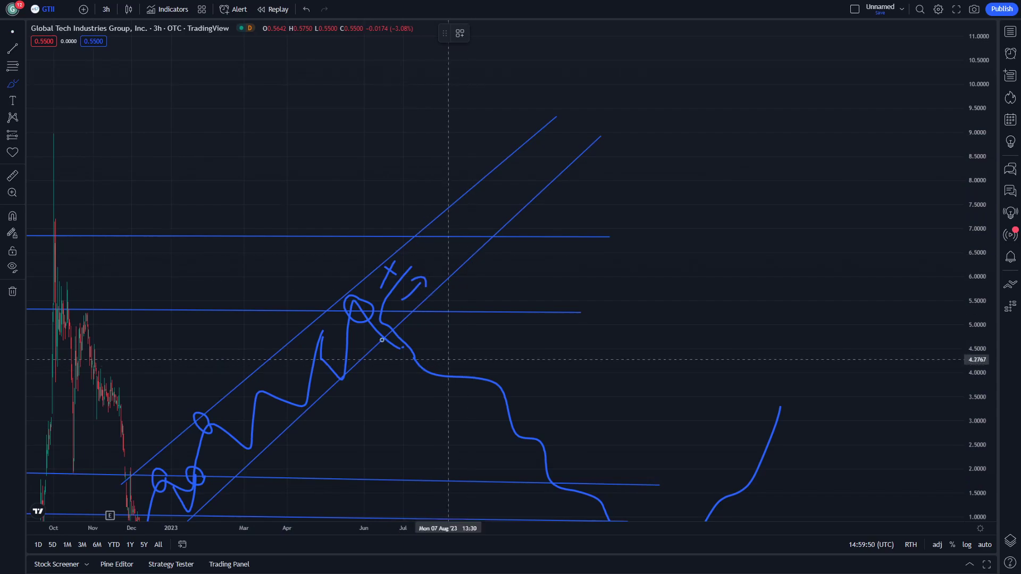
left_click(12, 32)
- Examine the full rising channel, the projected decline and the rebound against the horizontal levels on the 3-hour chart
mouse_move(182, 200)
left_mouse_down()
mouse_move(314, 112)
mouse_move(352, 103)
left_mouse_up()
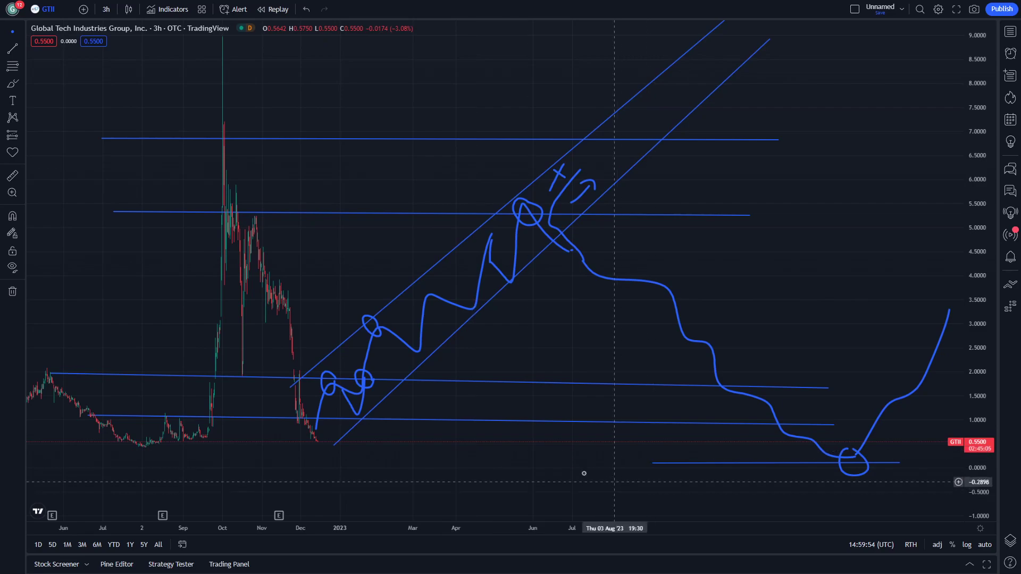
left_click_drag(529, 444, 560, 442)
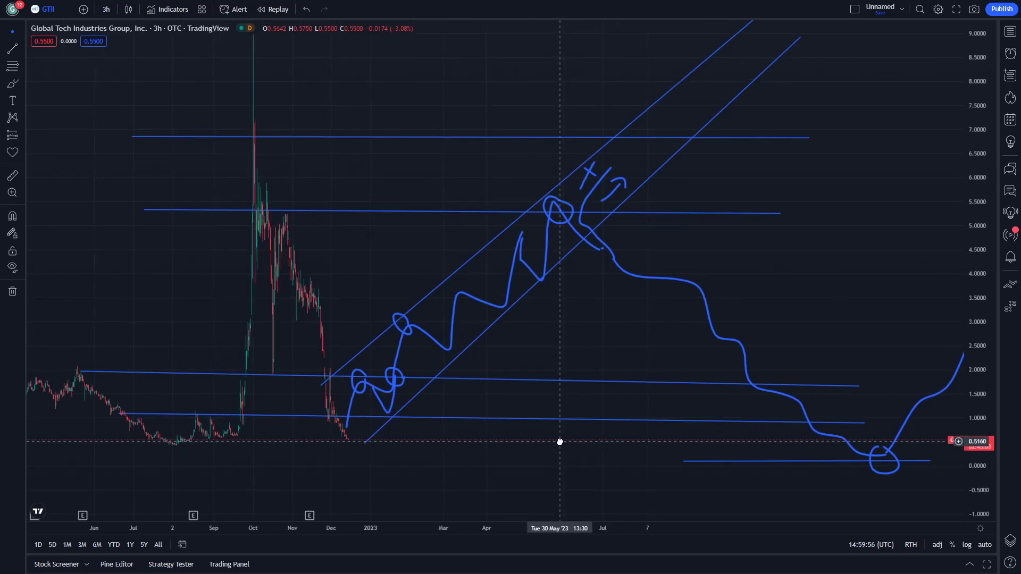
double_click(560, 442)
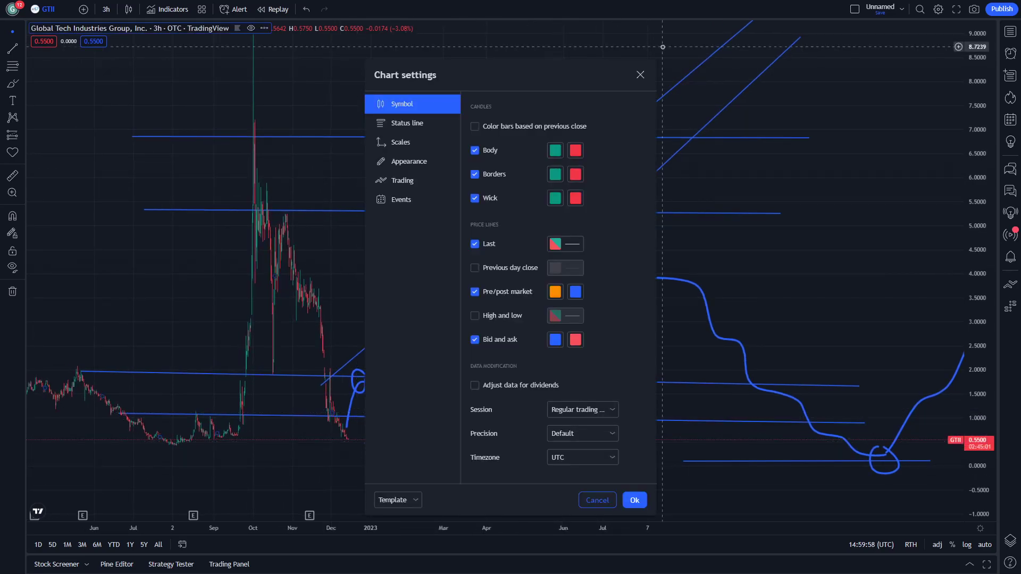
left_click(639, 81)
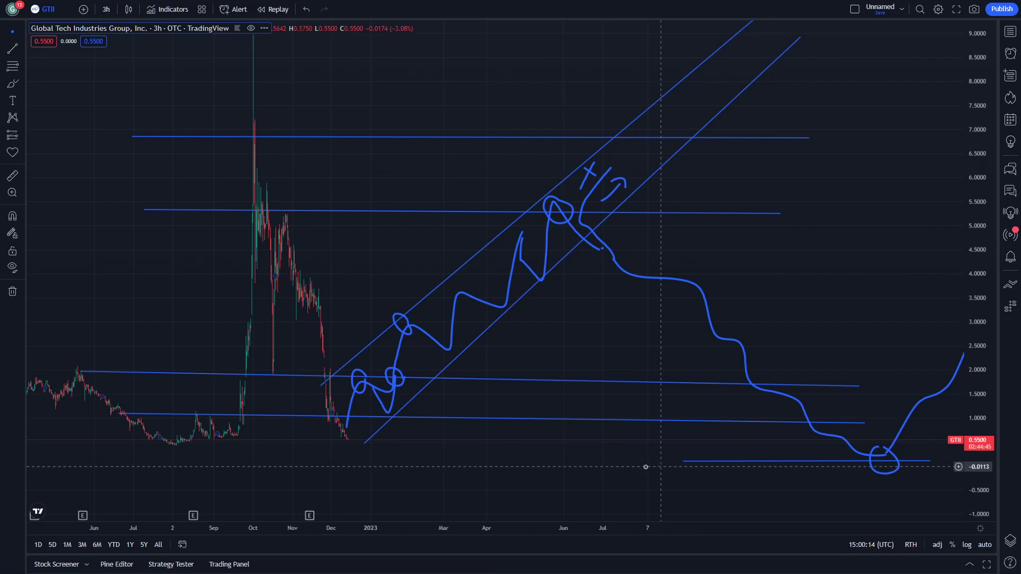
left_click_drag(289, 478, 362, 456)
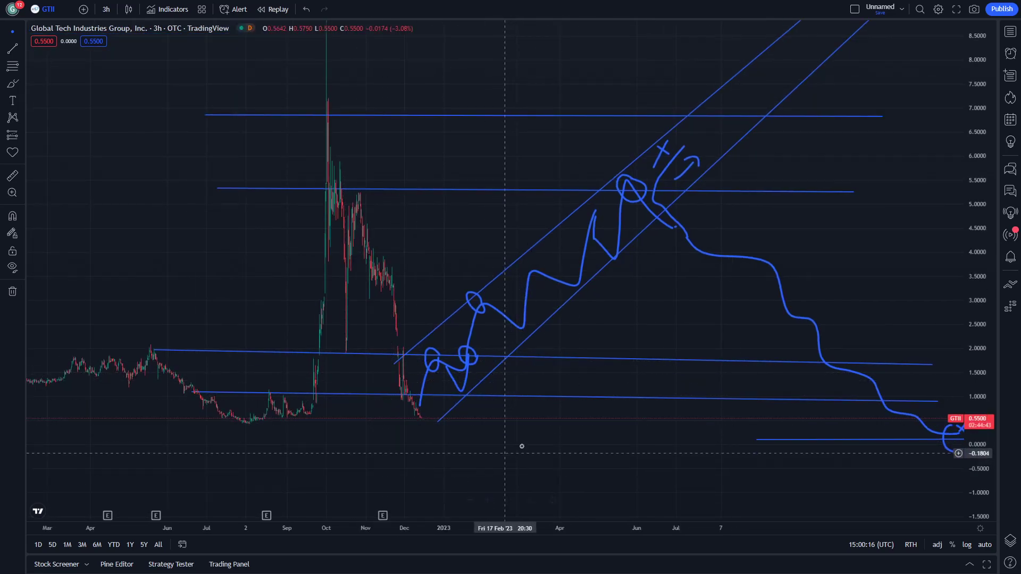
left_click_drag(489, 433, 456, 413)
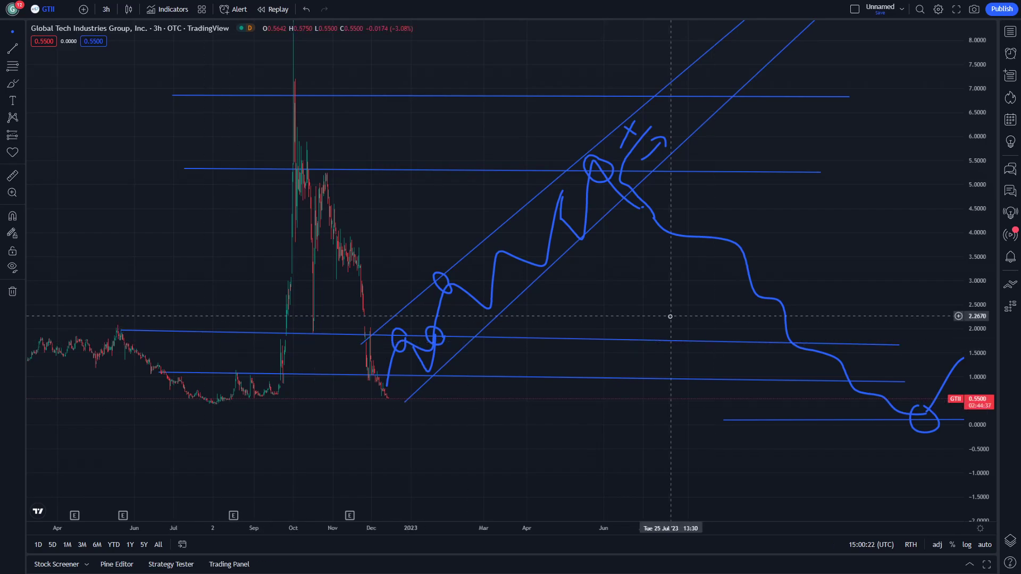
left_click_drag(668, 317, 625, 338)
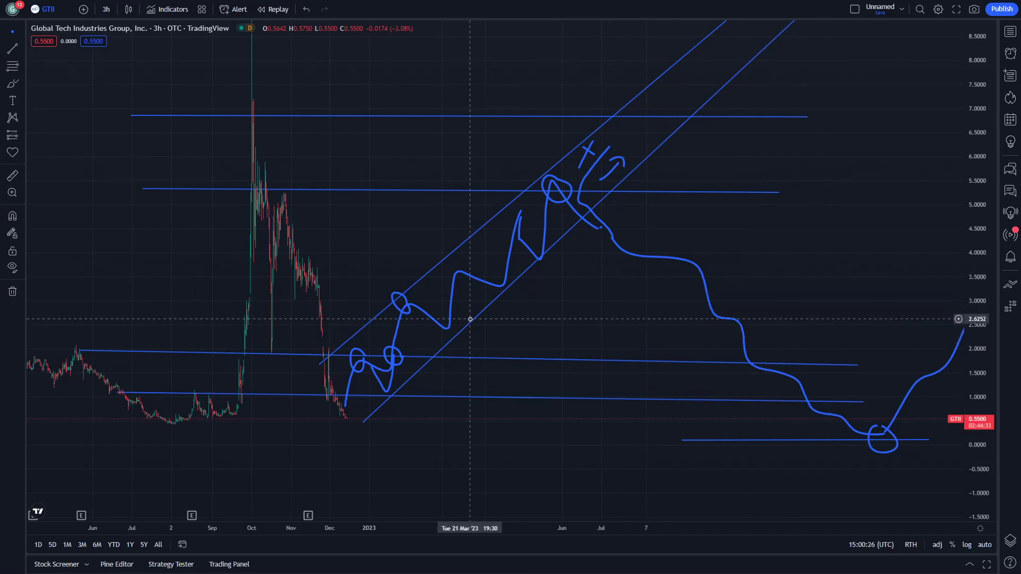
left_click_drag(527, 321, 598, 342)
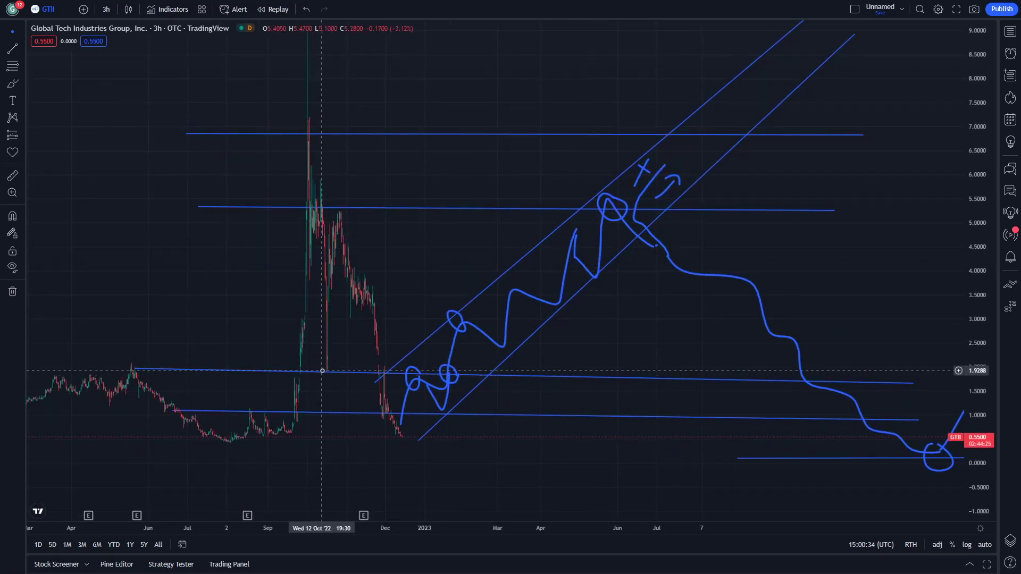
- Brush one arrow pointing at the 5.3 line in November 2022 and a second one pointing down from about 5.0 to 4.3
left_click_drag(399, 524, 571, 470)
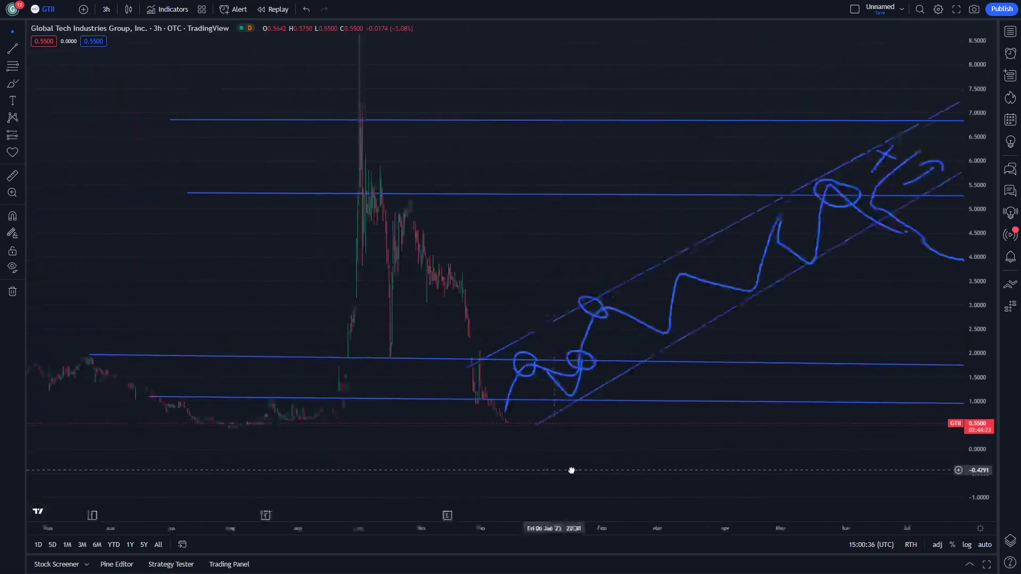
scroll(558, 484, "up", 3)
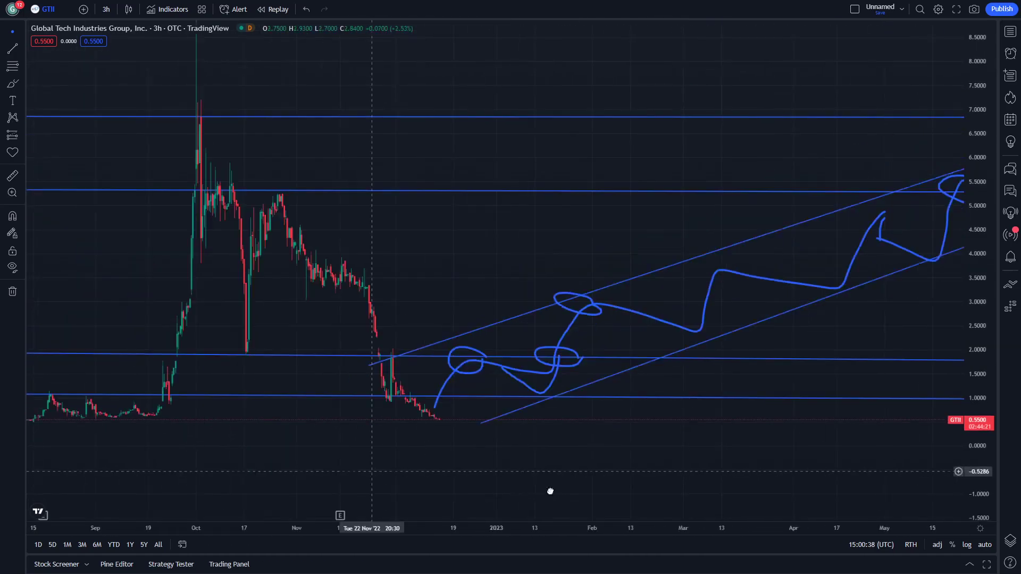
left_click_drag(371, 471, 578, 488)
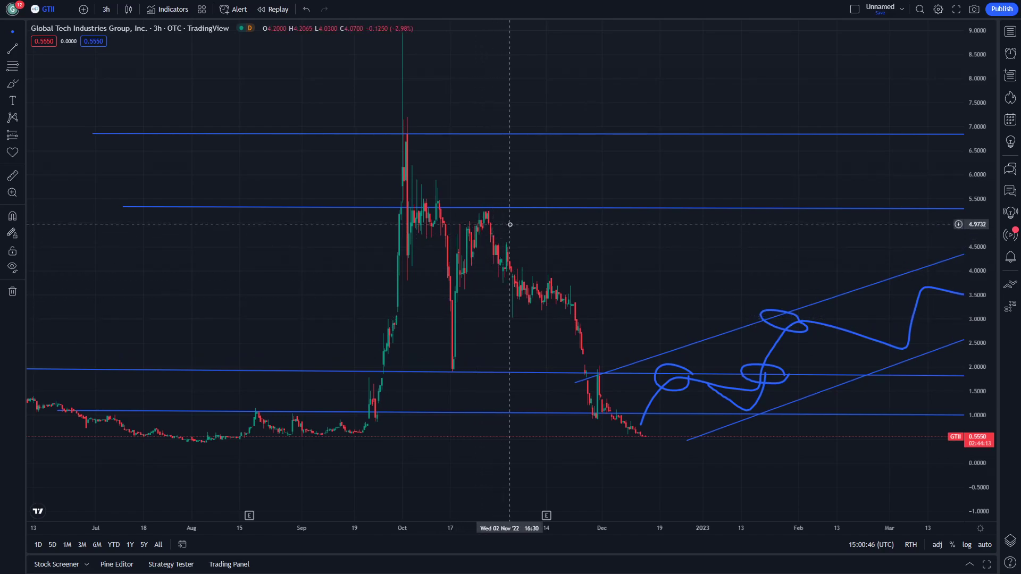
left_click(12, 84)
mouse_move(566, 183)
left_mouse_down()
mouse_move(531, 210)
mouse_move(553, 217)
mouse_move(567, 258)
mouse_move(554, 253)
left_mouse_up()
- Draw a flat trend line at about 3.55 from 30 September 2022 to late January 2023
left_click_drag(330, 114, 228, 144)
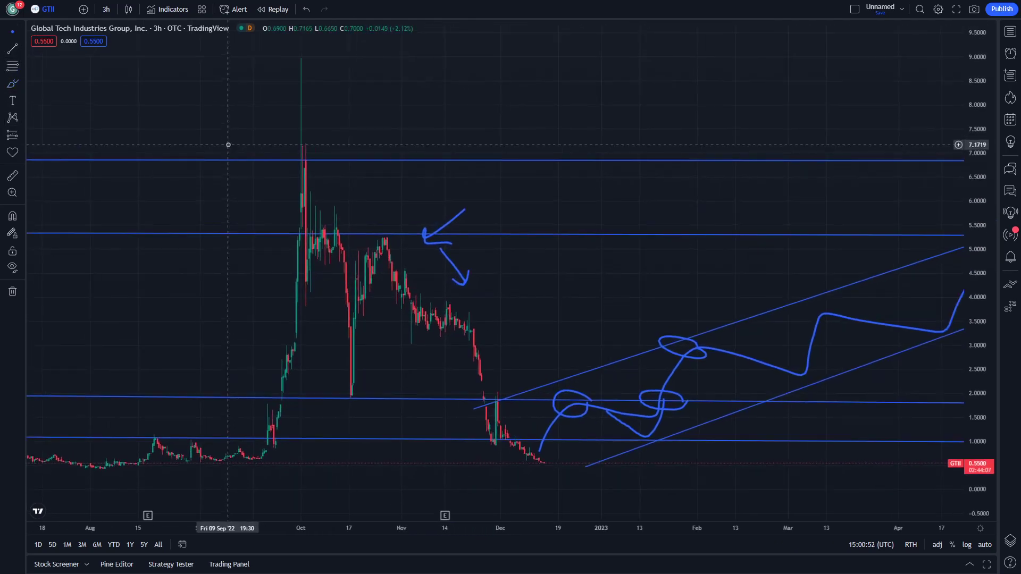
left_click(12, 49)
left_click(296, 319)
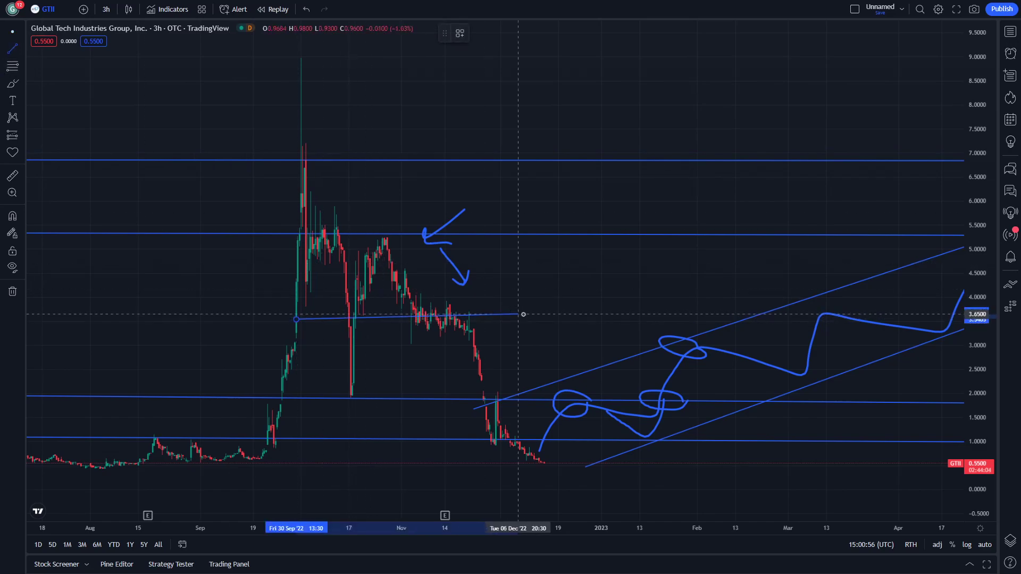
left_click(678, 319)
- Circle the late-October price peak at the 5.3 line and the late-November touch of the 3.55 line with the brush
left_click(12, 83)
mouse_move(371, 227)
left_mouse_down()
mouse_move(388, 253)
mouse_move(398, 246)
left_mouse_up()
mouse_move(474, 316)
left_mouse_down()
mouse_move(457, 329)
mouse_move(479, 318)
left_mouse_up()
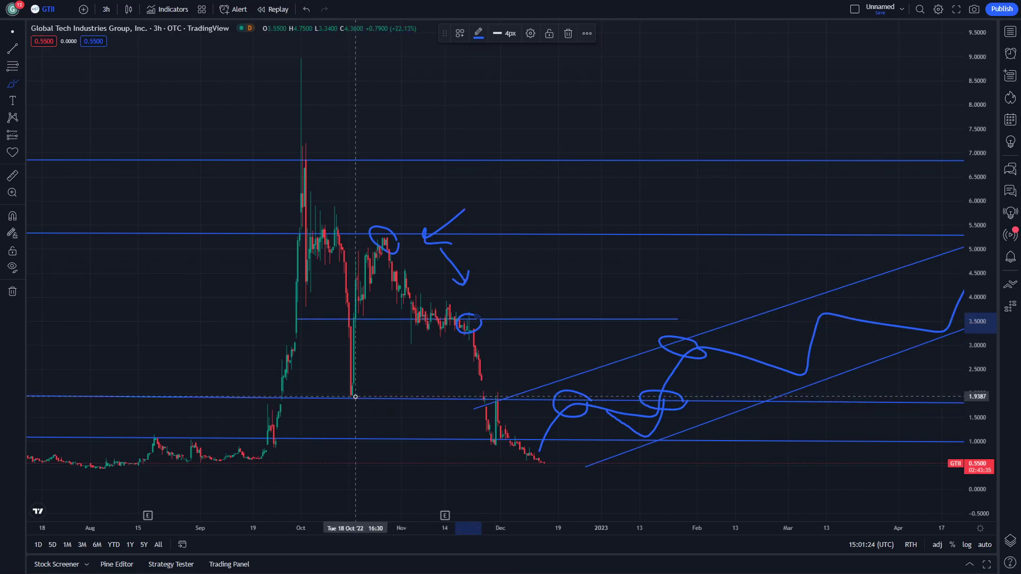
- Examine the circled rejections and earlier price history alongside the projected rise through the channel into mid-2023
left_click_drag(460, 149, 539, 152)
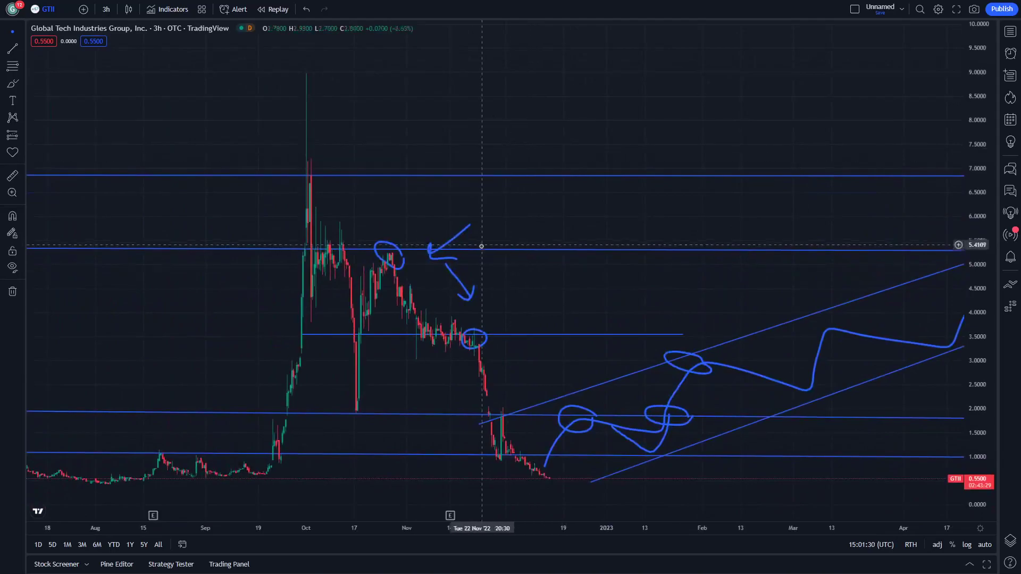
left_click_drag(502, 215, 511, 235)
left_click_drag(405, 526, 464, 509)
scroll(465, 507, "down", 1)
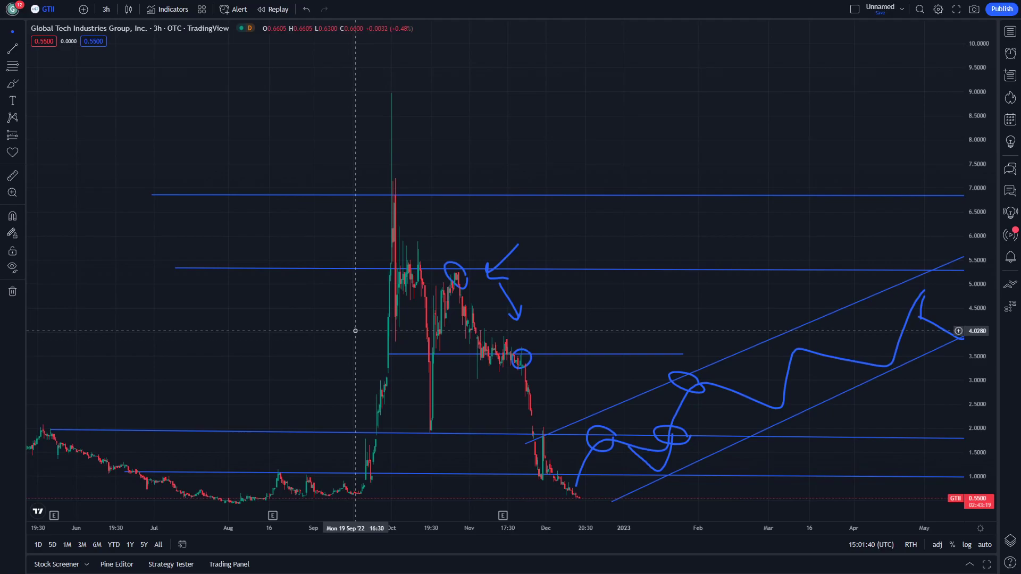
left_click_drag(143, 424, 173, 386)
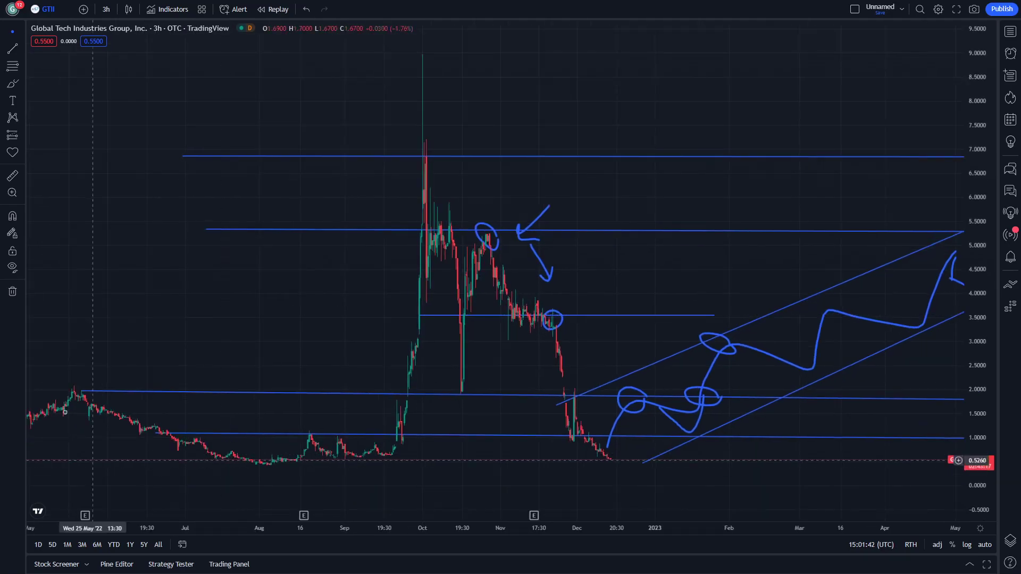
left_click_drag(682, 301, 385, 313)
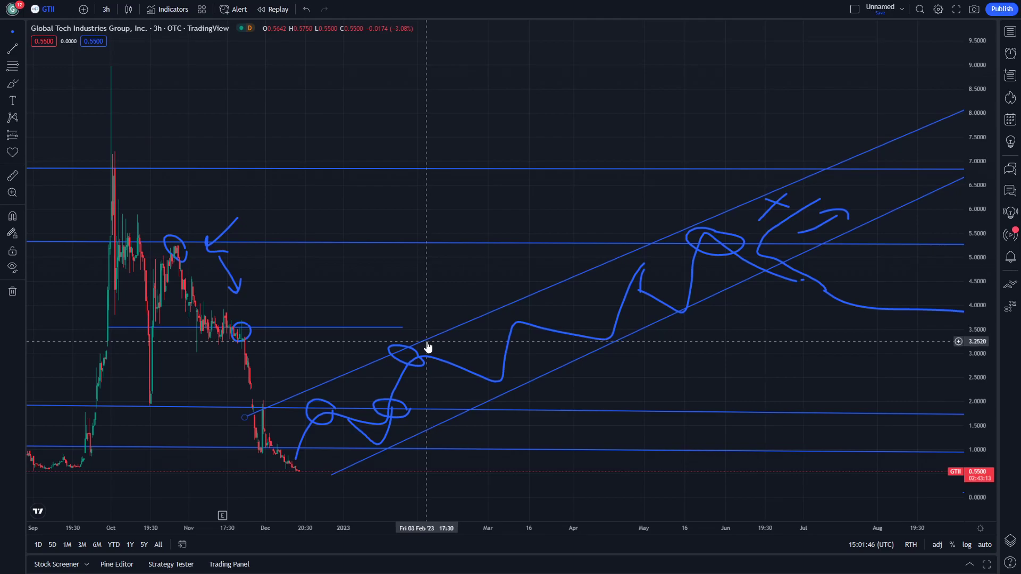
left_click_drag(584, 395, 502, 401)
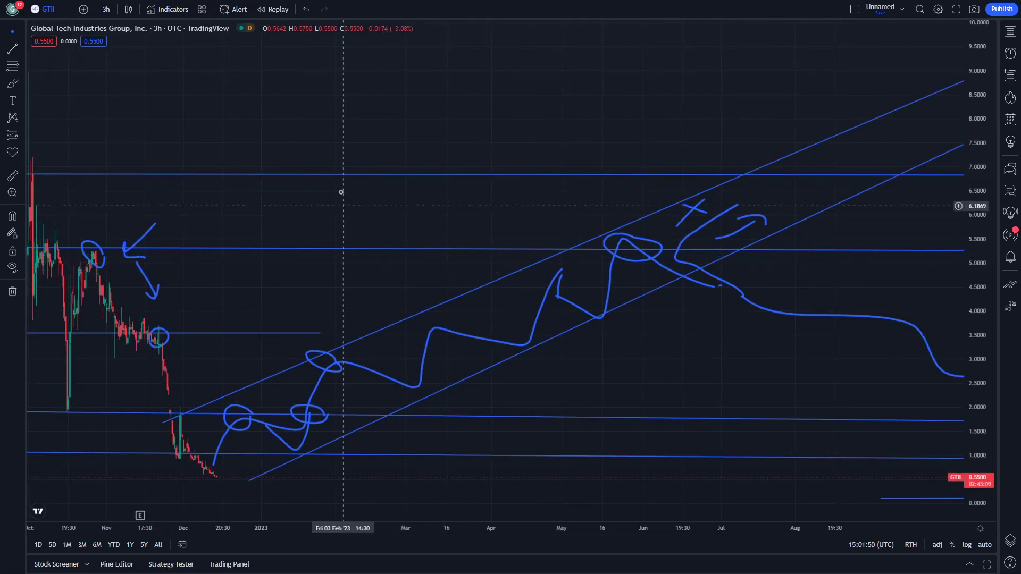
left_click_drag(443, 183, 475, 154)
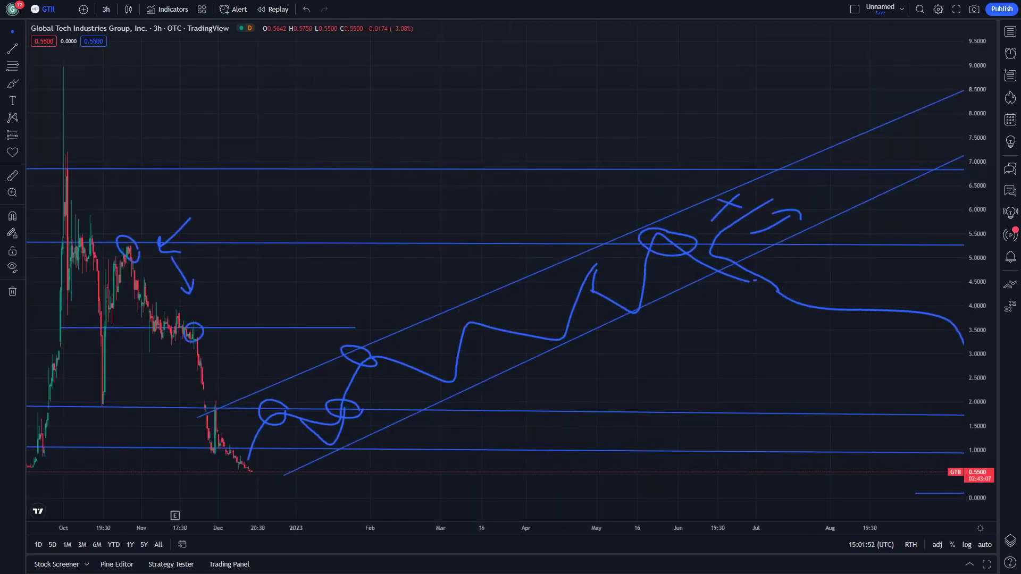
left_click_drag(401, 524, 466, 522)
left_click_drag(590, 470, 196, 403)
left_click_drag(426, 378, 779, 438)
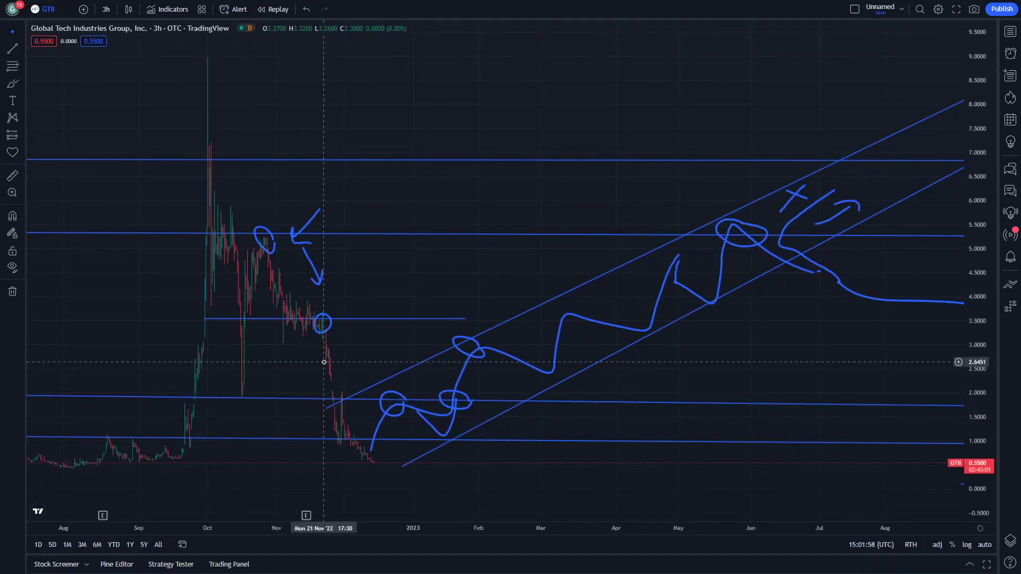
- Examine the November and December 2022 drop and the spring and summer price history against the lower horizontal levels
left_click_drag(329, 362, 384, 366)
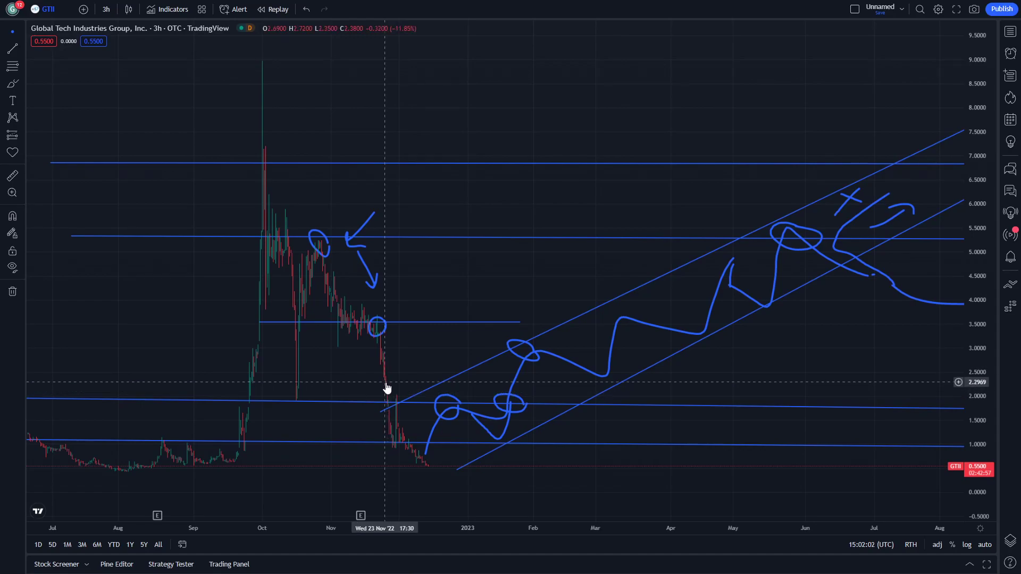
left_click_drag(386, 388, 409, 364)
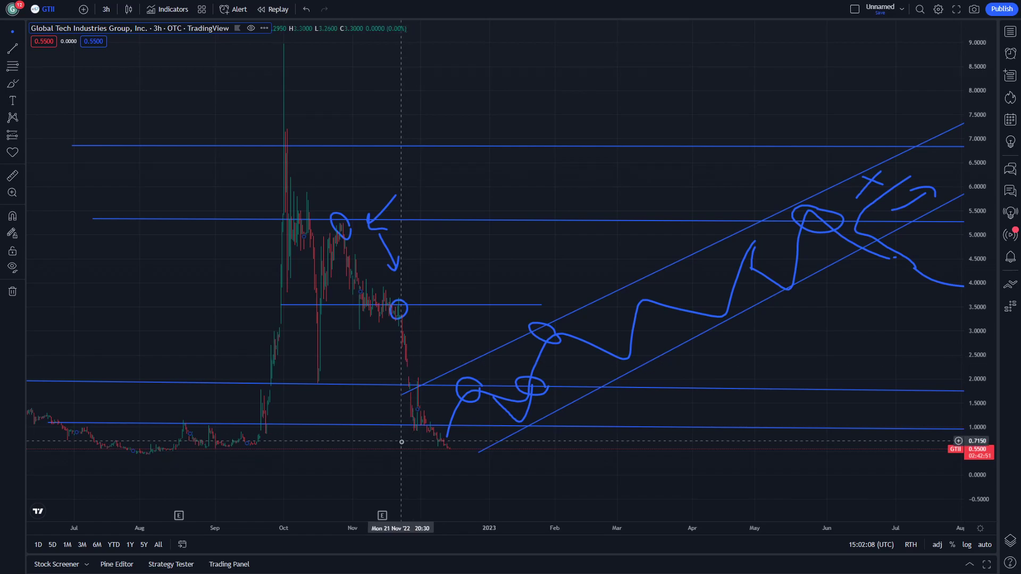
left_click_drag(424, 464, 460, 456)
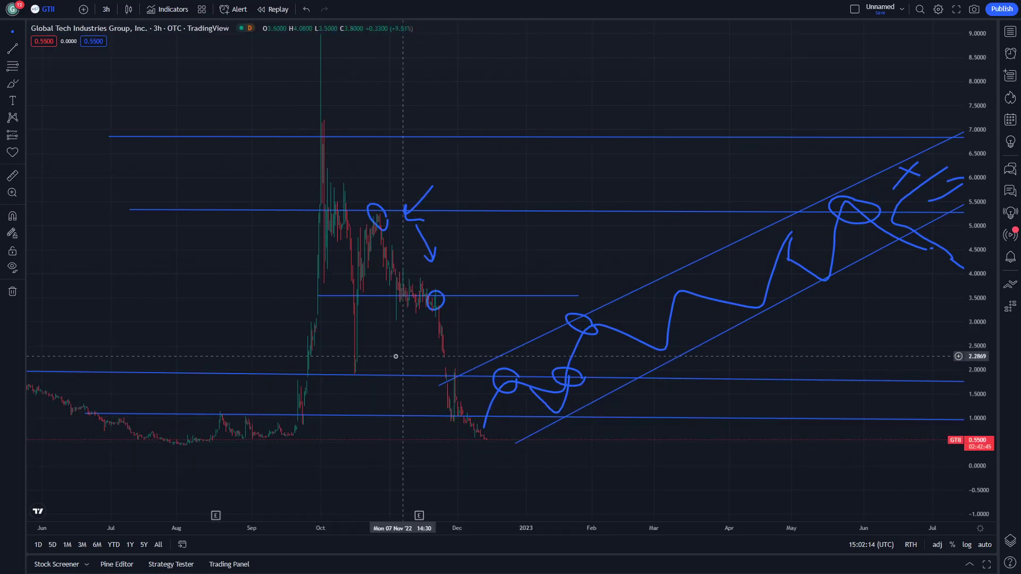
left_click_drag(314, 372, 448, 379)
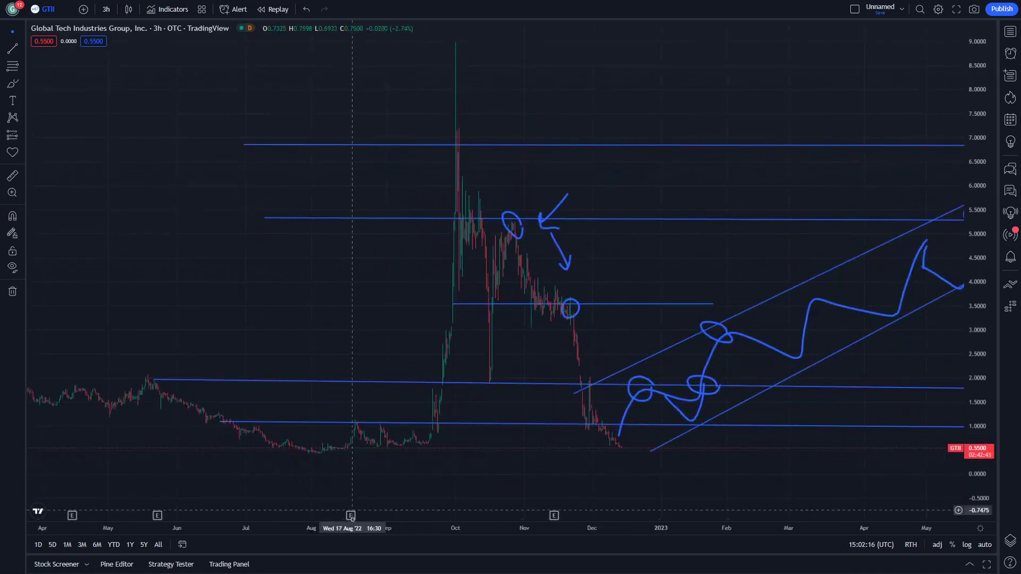
left_click_drag(354, 527, 466, 524)
scroll(479, 480, "right", 4)
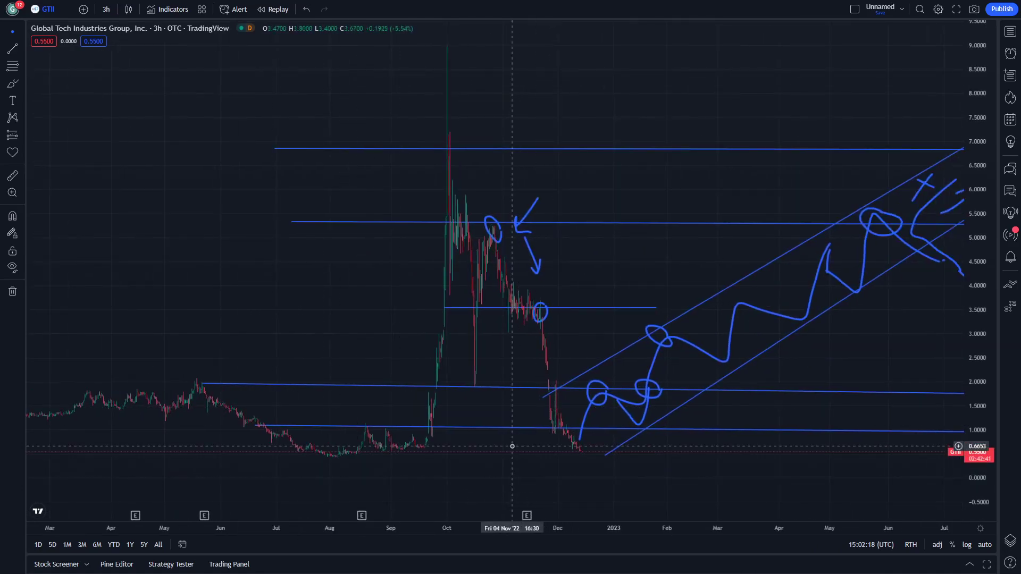
scroll(497, 481, "right", 1)
left_click_drag(543, 471, 518, 463)
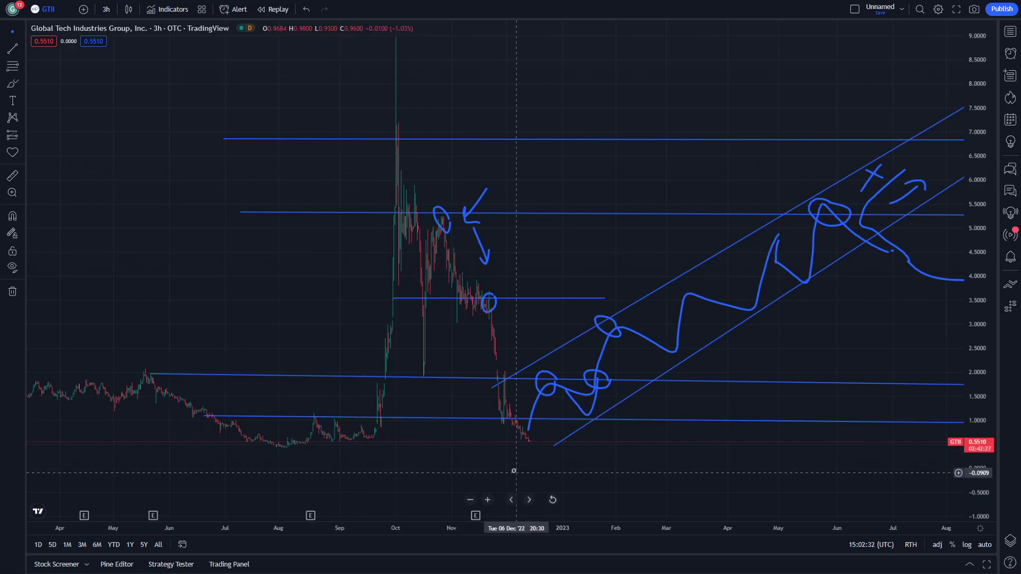
left_click_drag(513, 471, 478, 455)
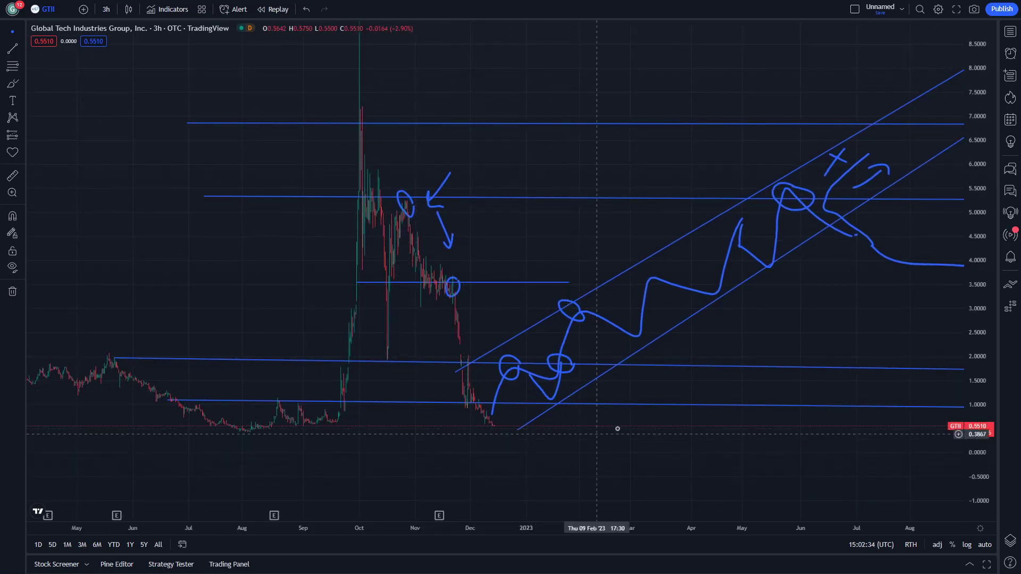